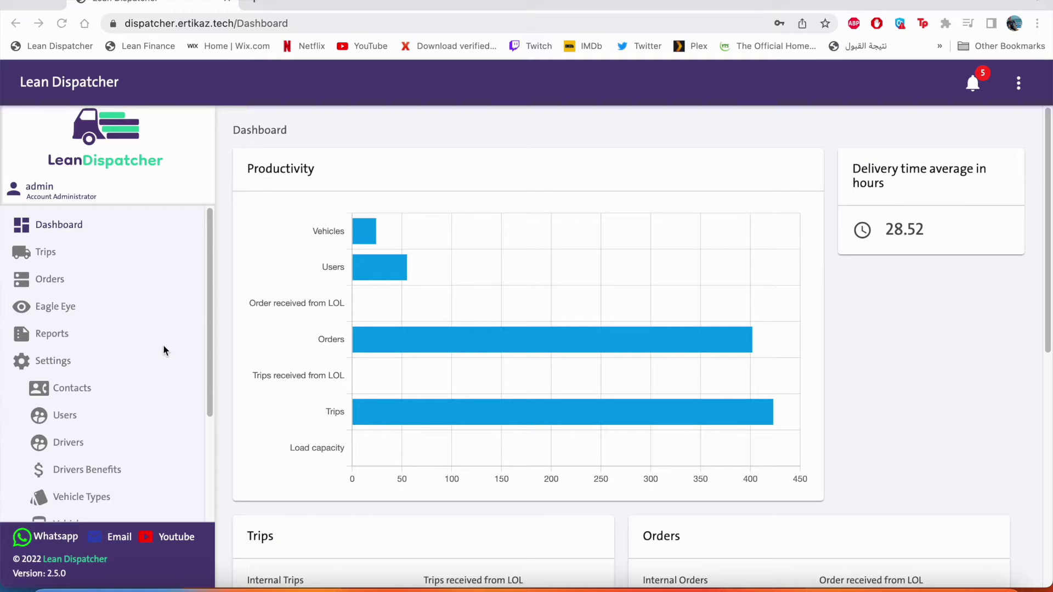
Step: Start a new driver with status Online, enter the national ID, and keep the existing issue number
left_click(113, 443)
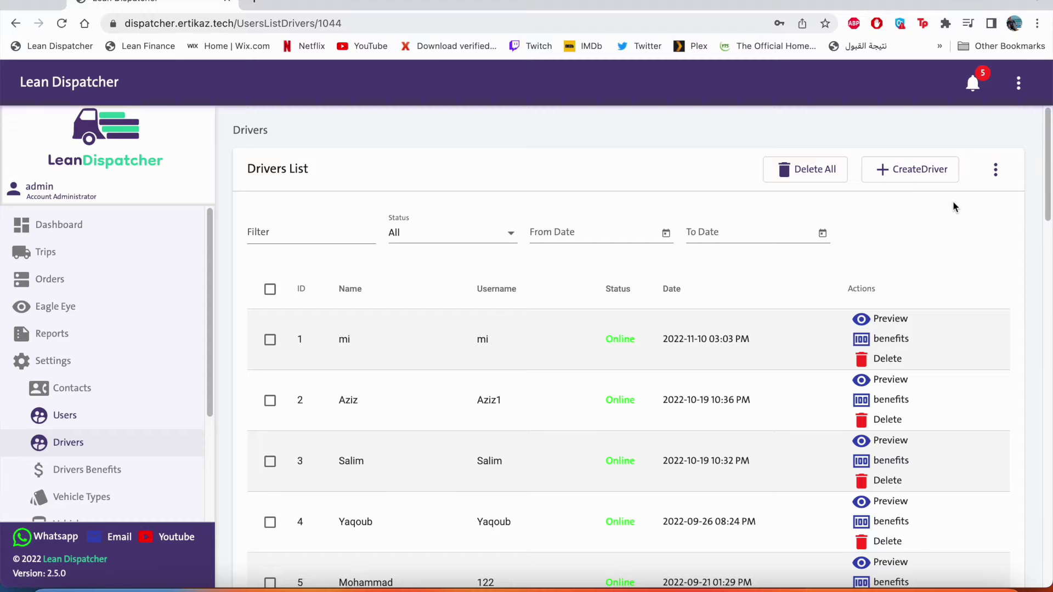
left_click(912, 180)
left_click(425, 239)
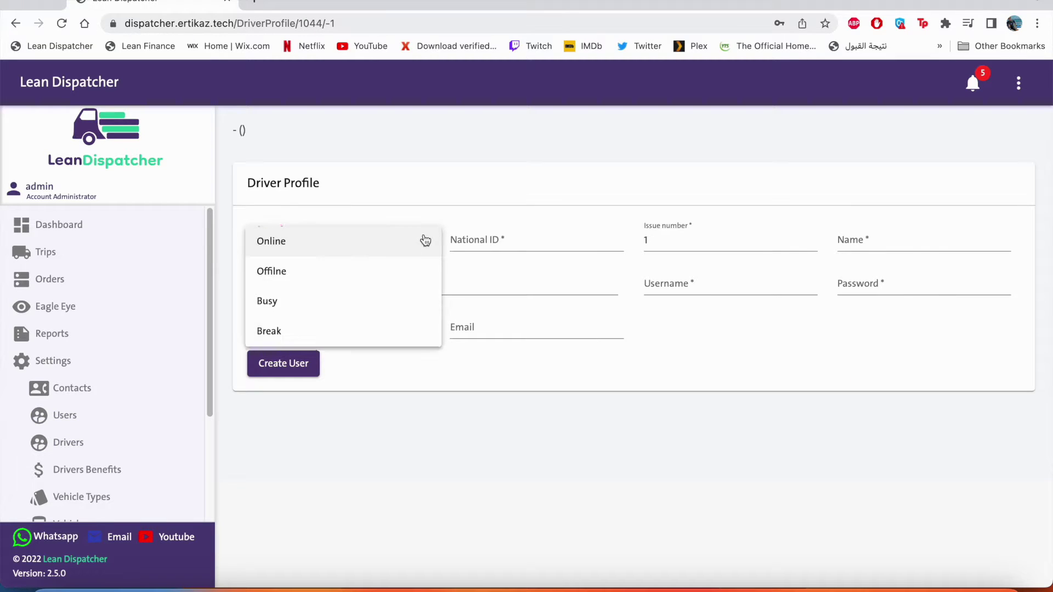
left_click(414, 242)
left_click(501, 240)
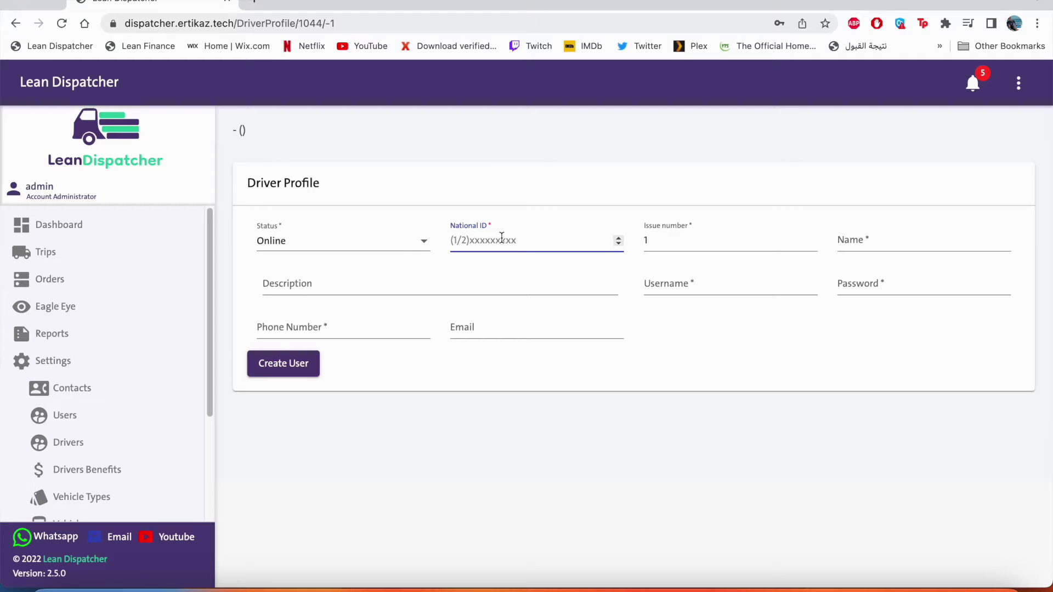
key("Tab")
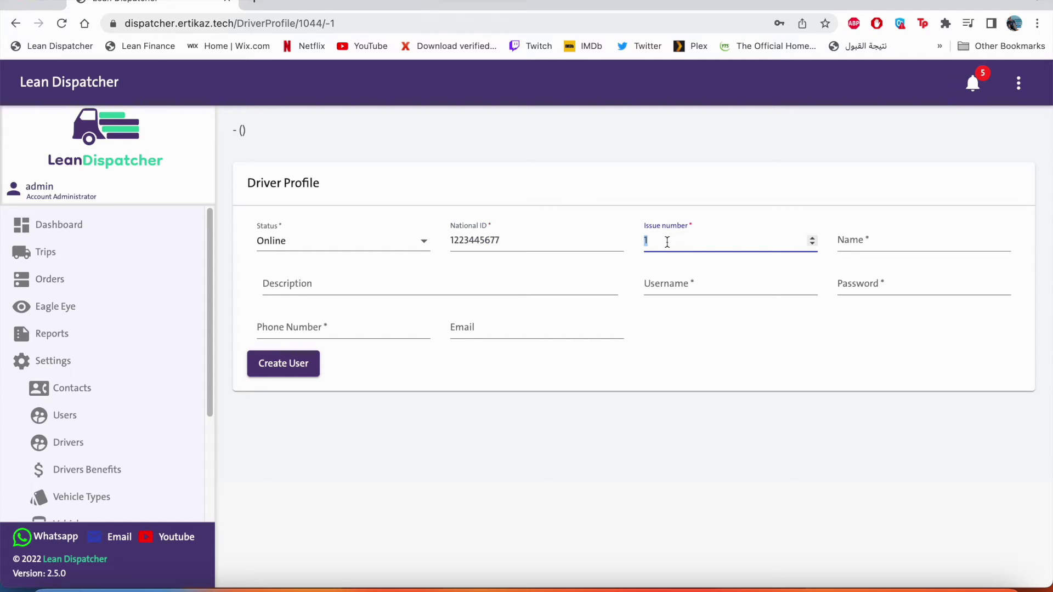
left_click(673, 240)
Step: Enter the driver's name, description 'Heavy Transport Driver', username, password and phone number, then save
left_click(843, 245)
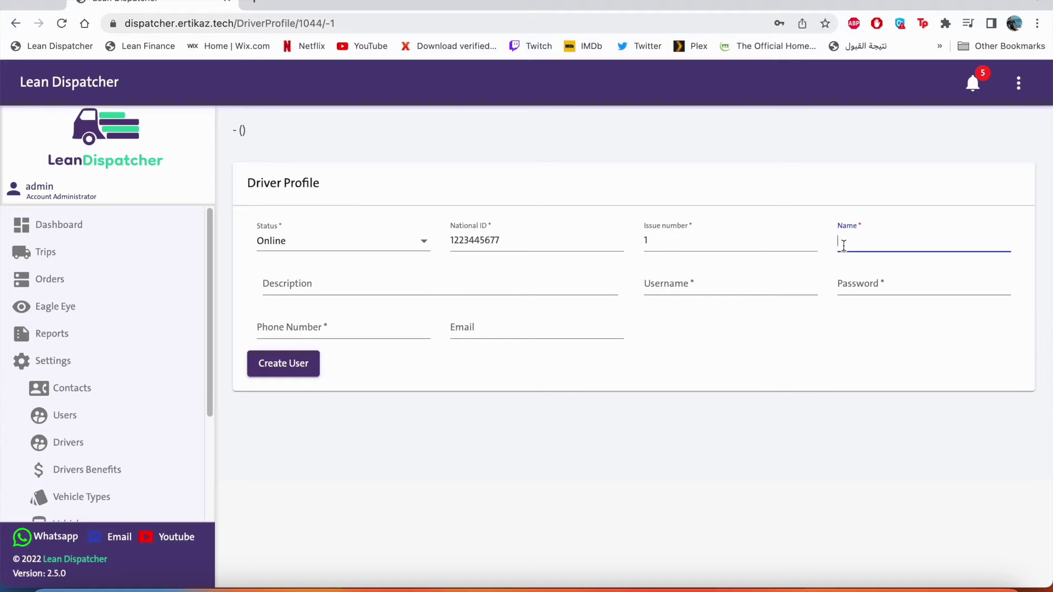
key("Tab")
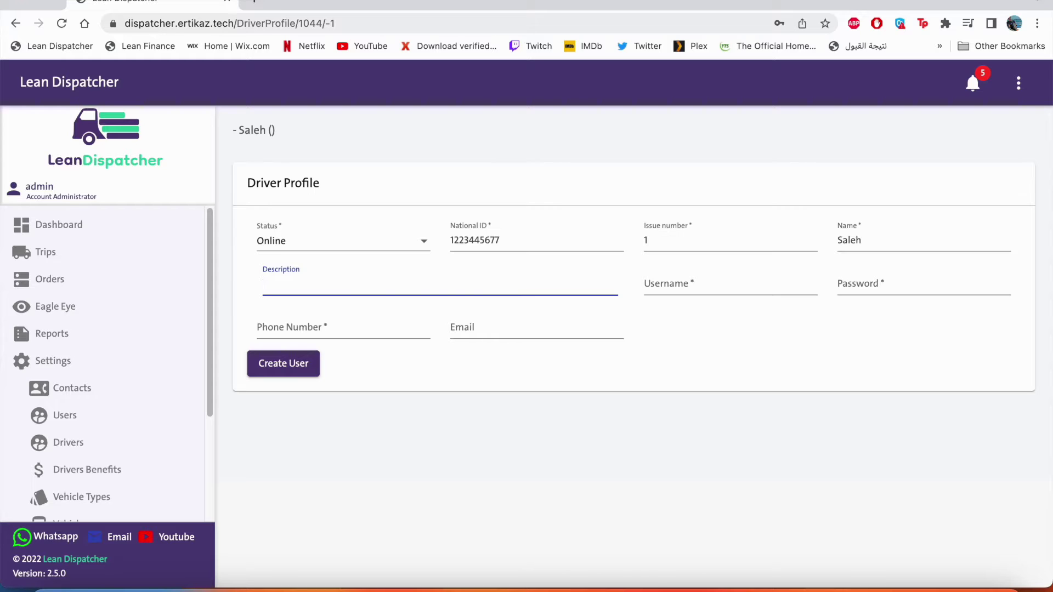
key("Tab")
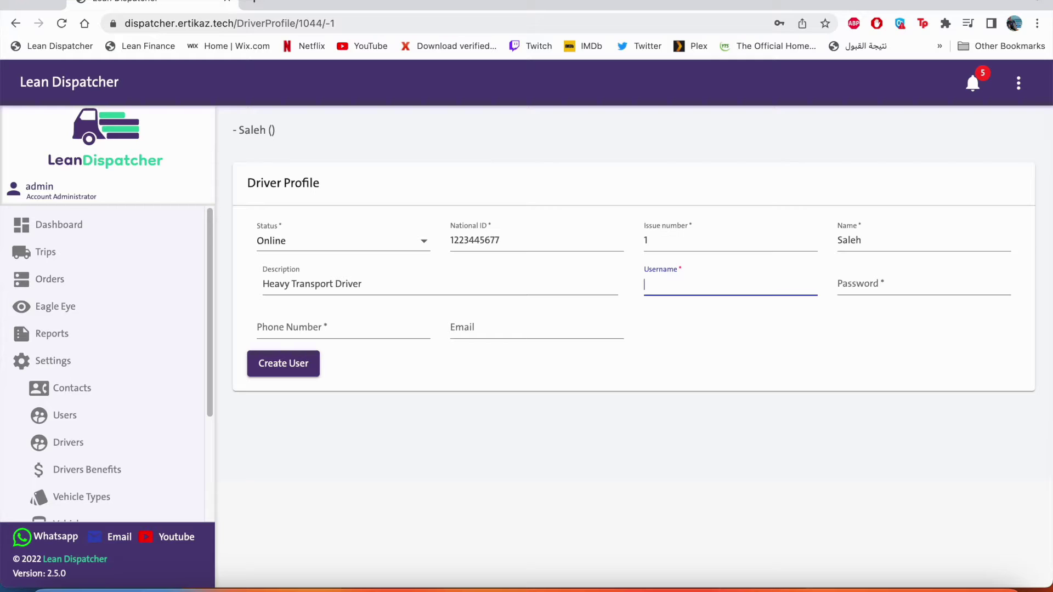
key("ctrl+v")
key("Tab")
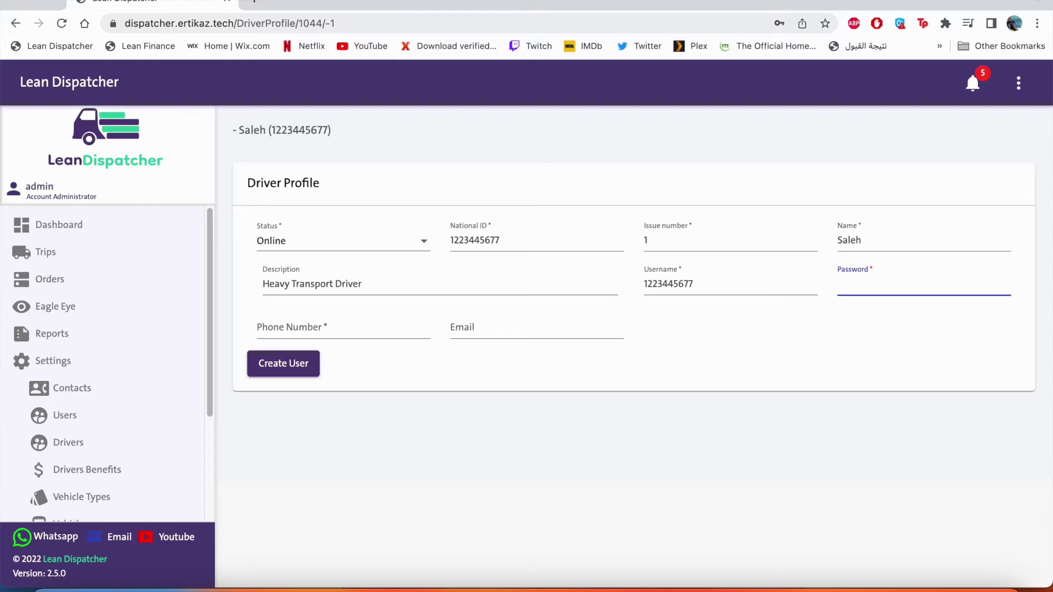
key("Tab")
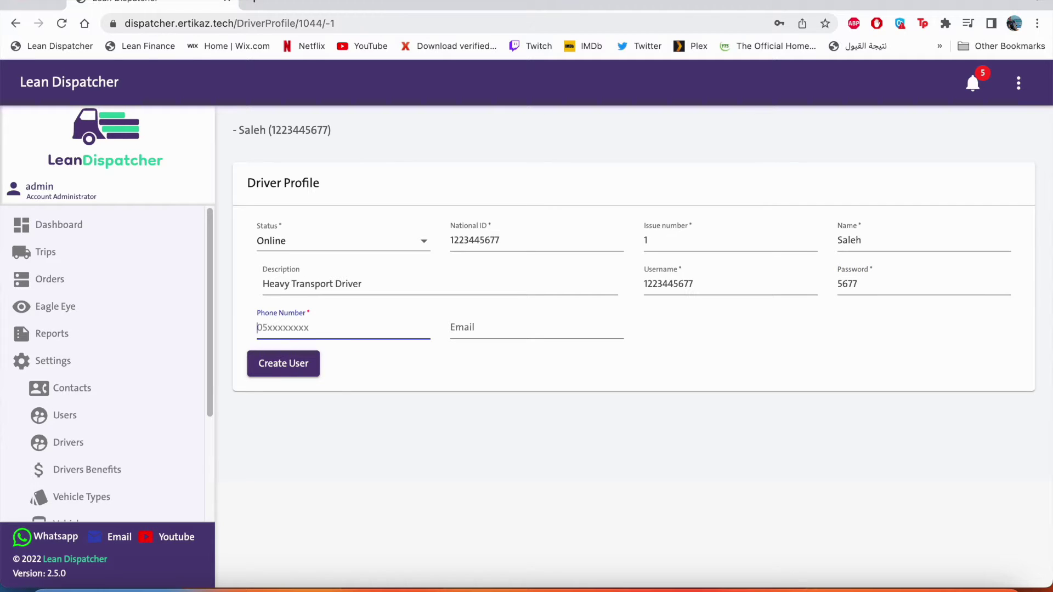
key("ctrl+v")
key("Tab")
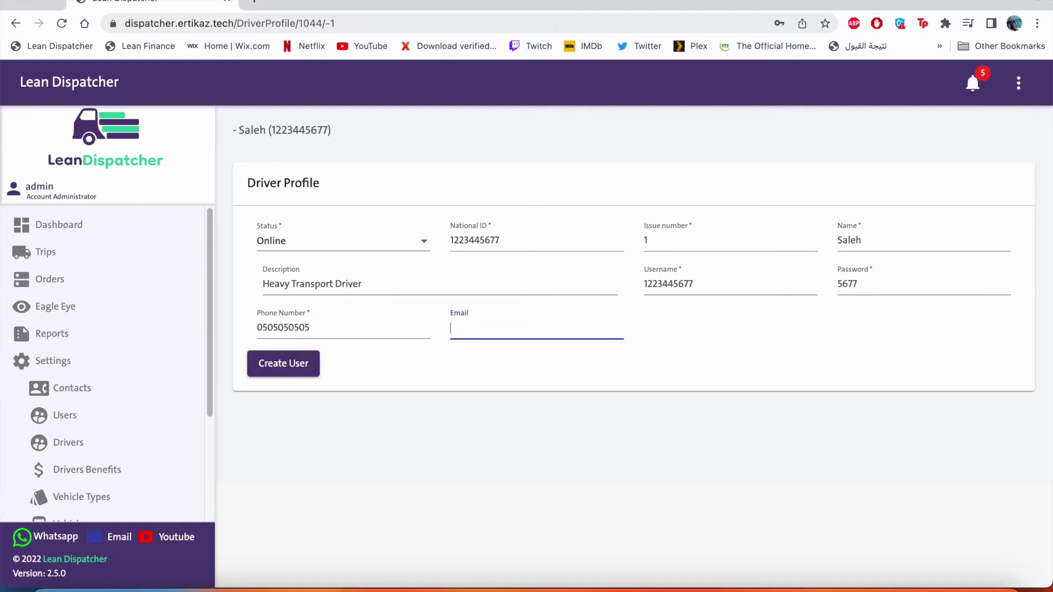
left_click(306, 364)
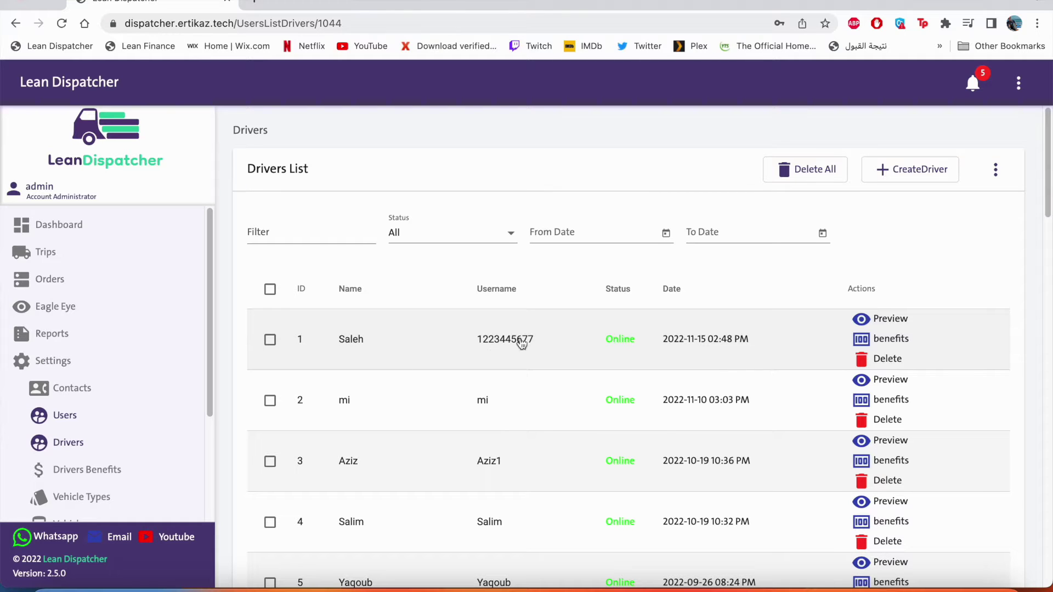
Step: Give the new driver vehicle type mercsdec and palette number AAA 5555, and save the profile
left_click(586, 355)
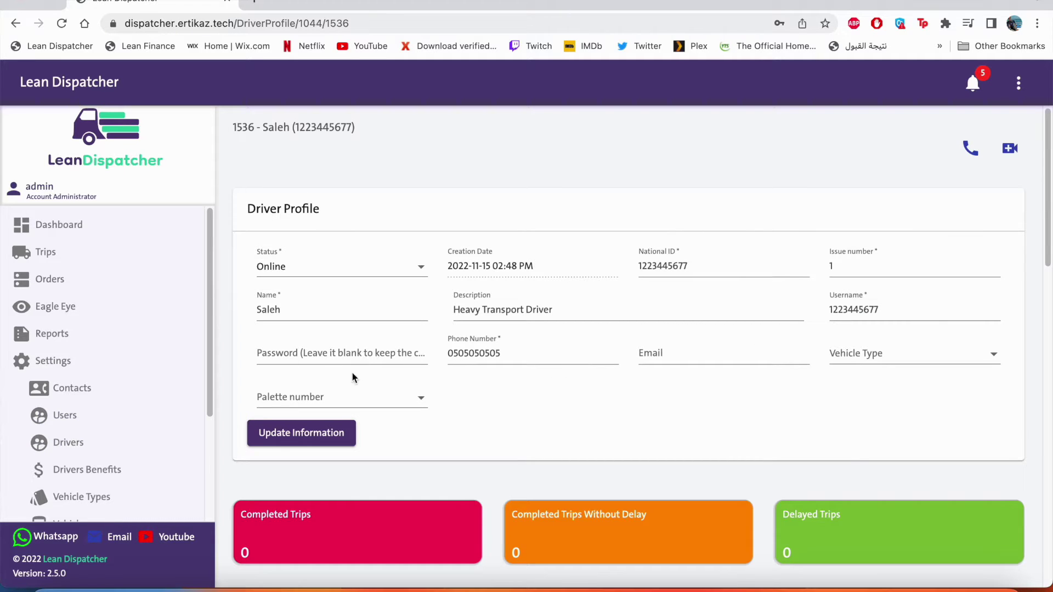
left_click(377, 363)
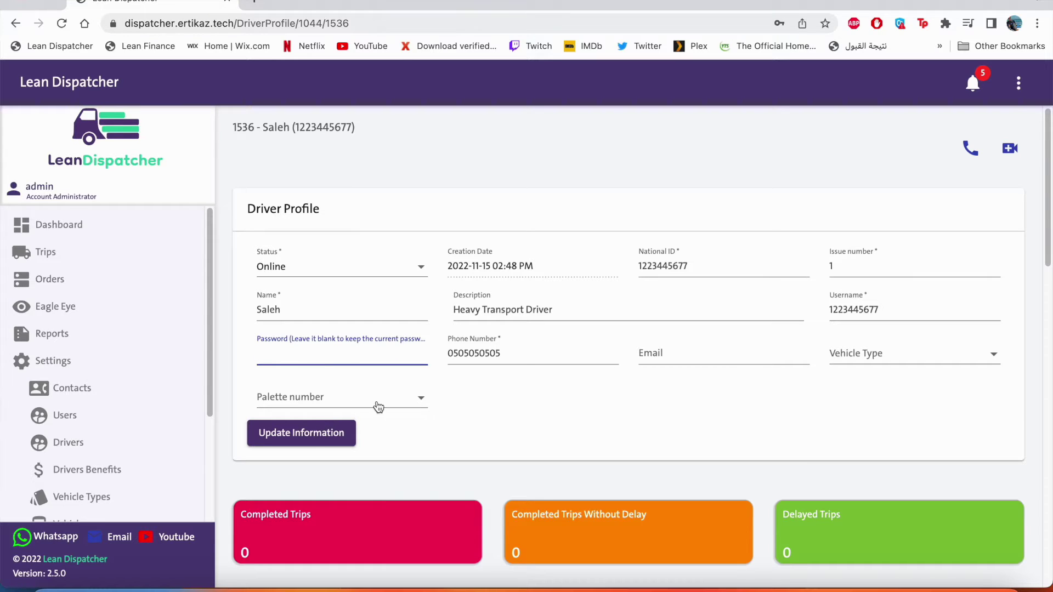
left_click(866, 364)
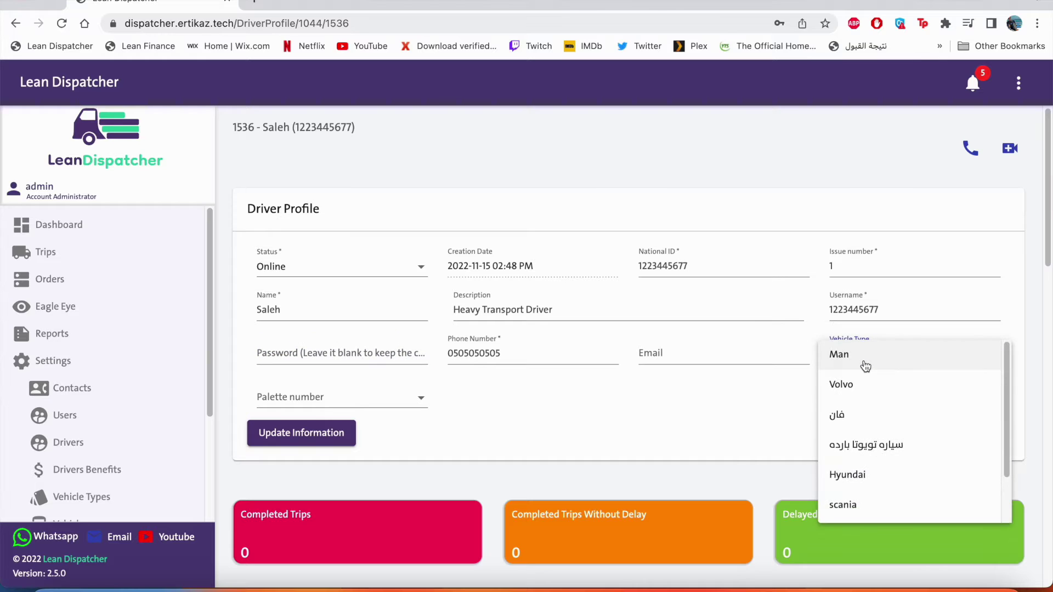
scroll(865, 366, "down", 2)
left_click(870, 472)
left_click(409, 405)
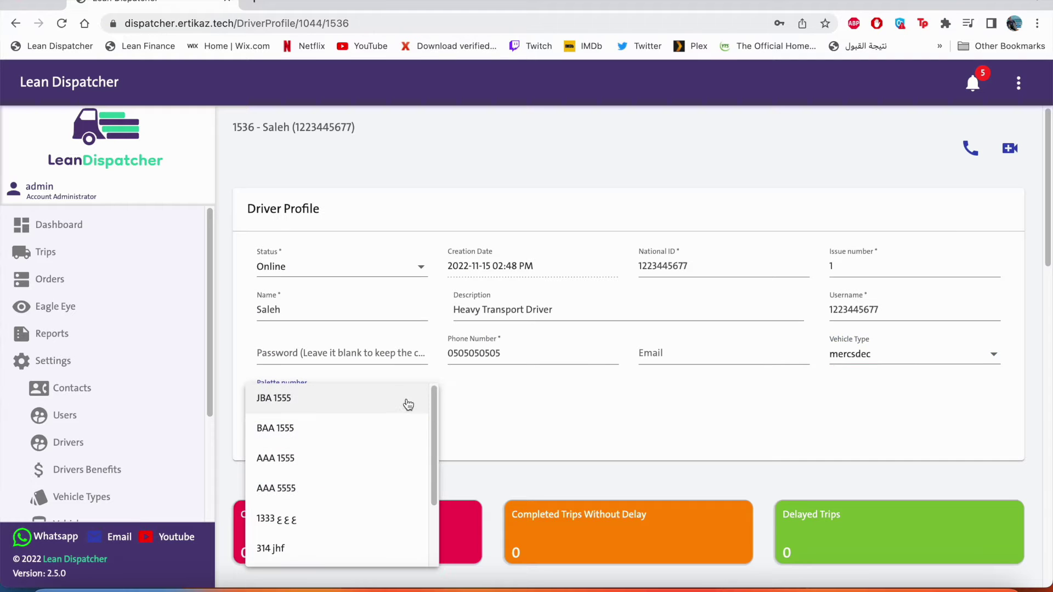
left_click(392, 482)
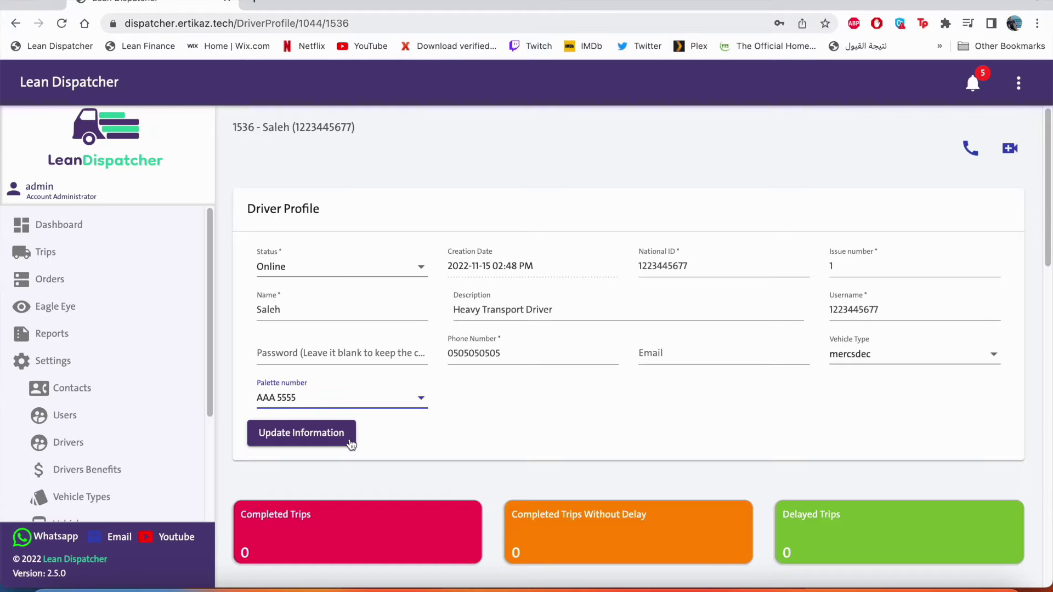
left_click(351, 443)
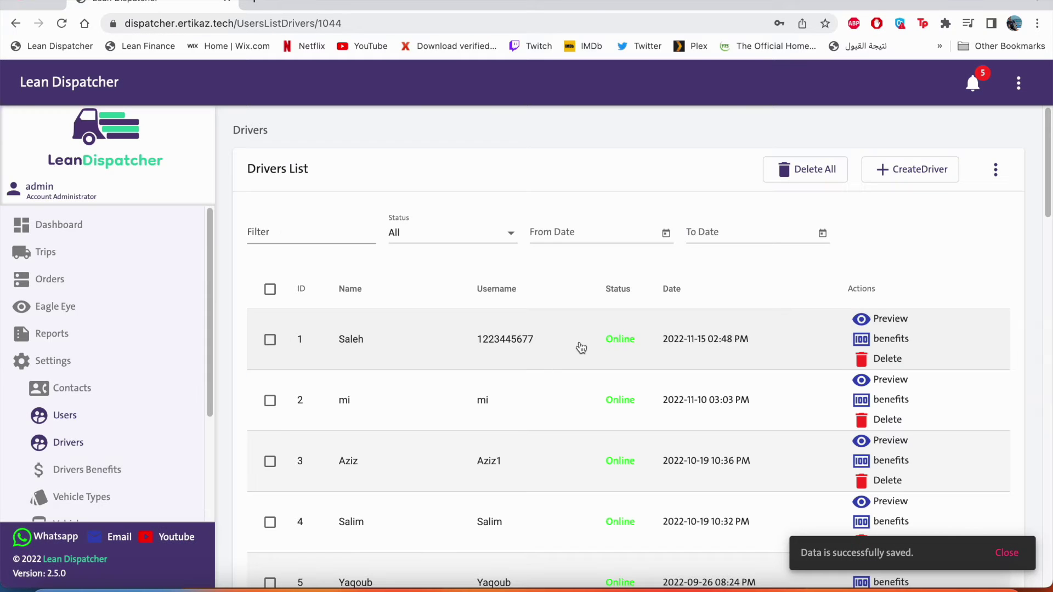
left_click(581, 348)
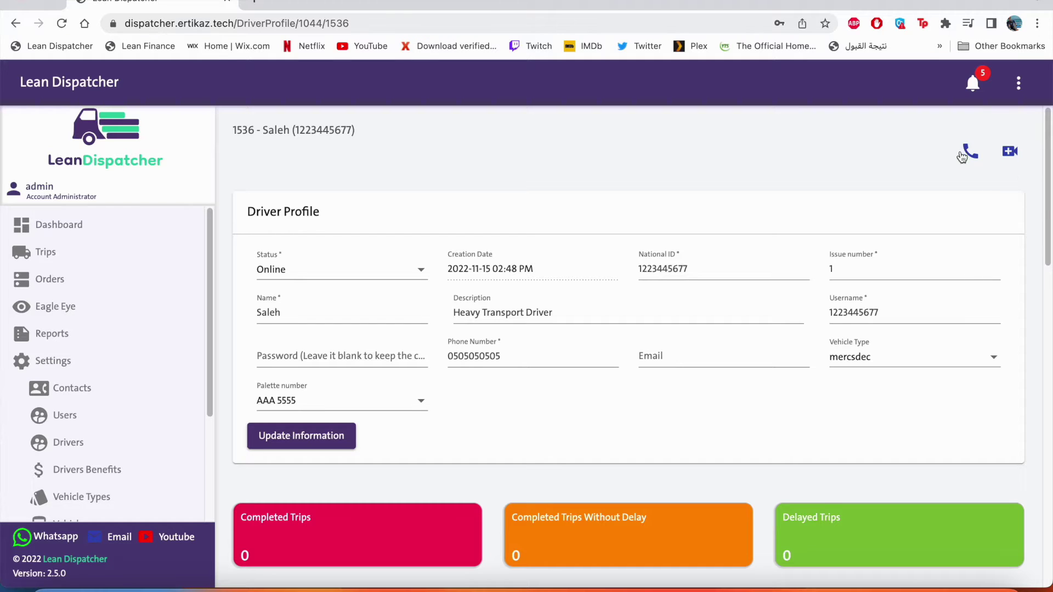
Step: Return to the Drivers List and save the driver import Excel template
key("alt+Left")
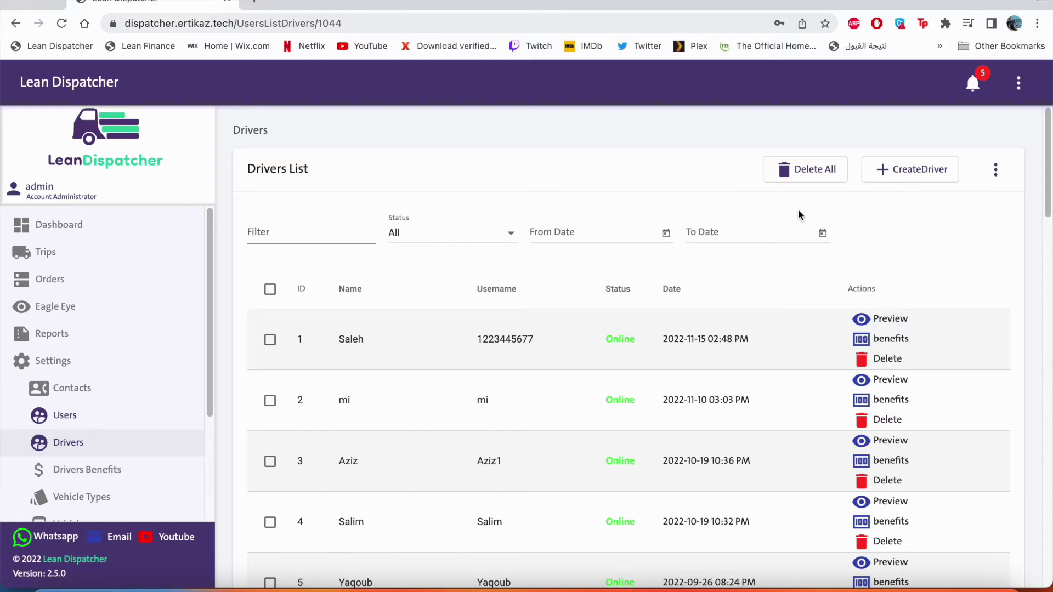
left_click(1006, 175)
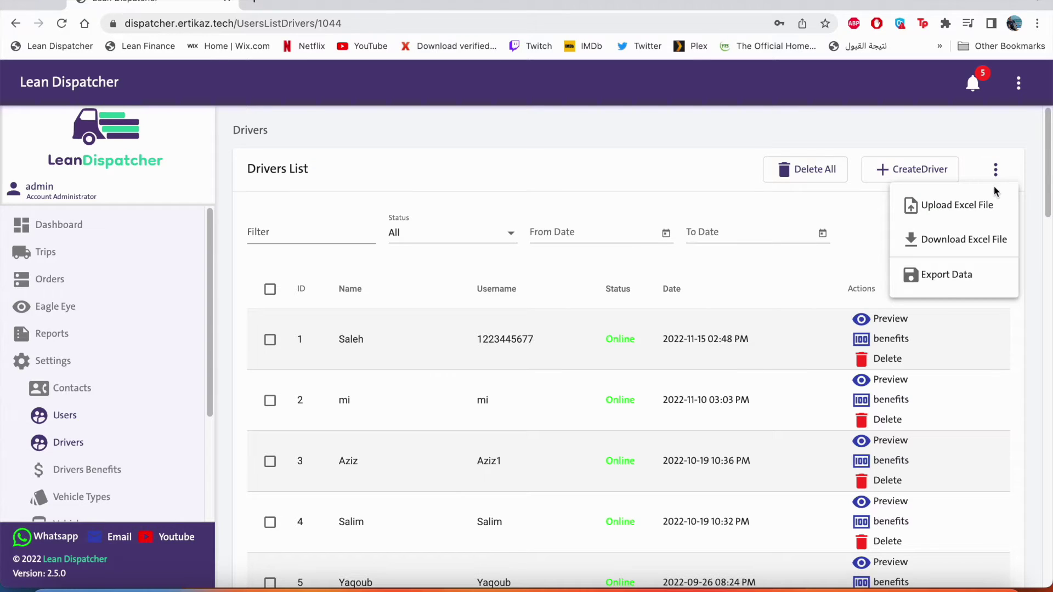
left_click(947, 253)
left_click(609, 322)
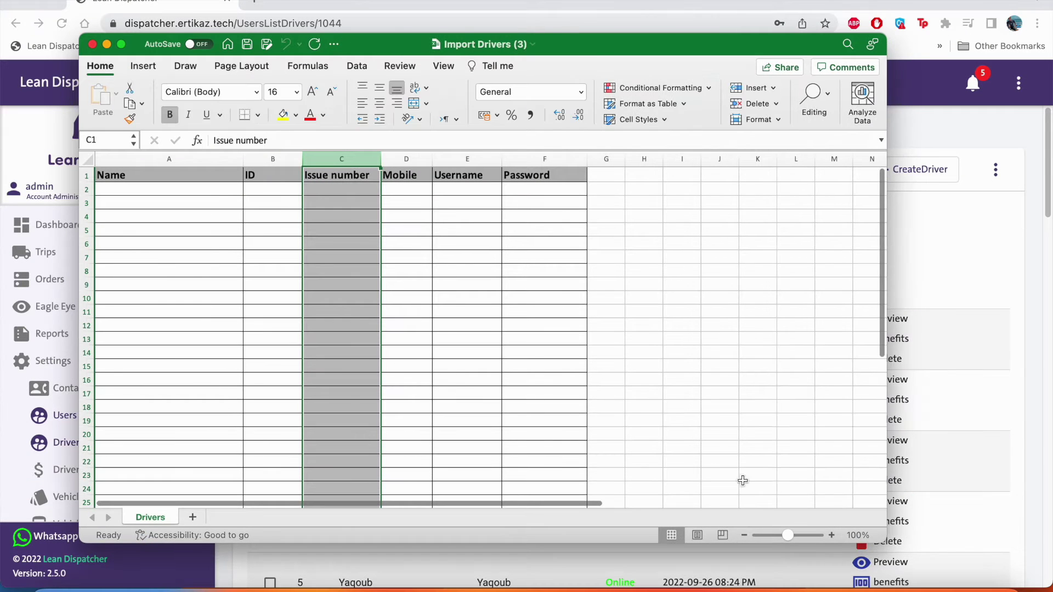
Step: Close the Import Drivers (3) workbook in Excel and answer the save prompt
left_click(212, 189)
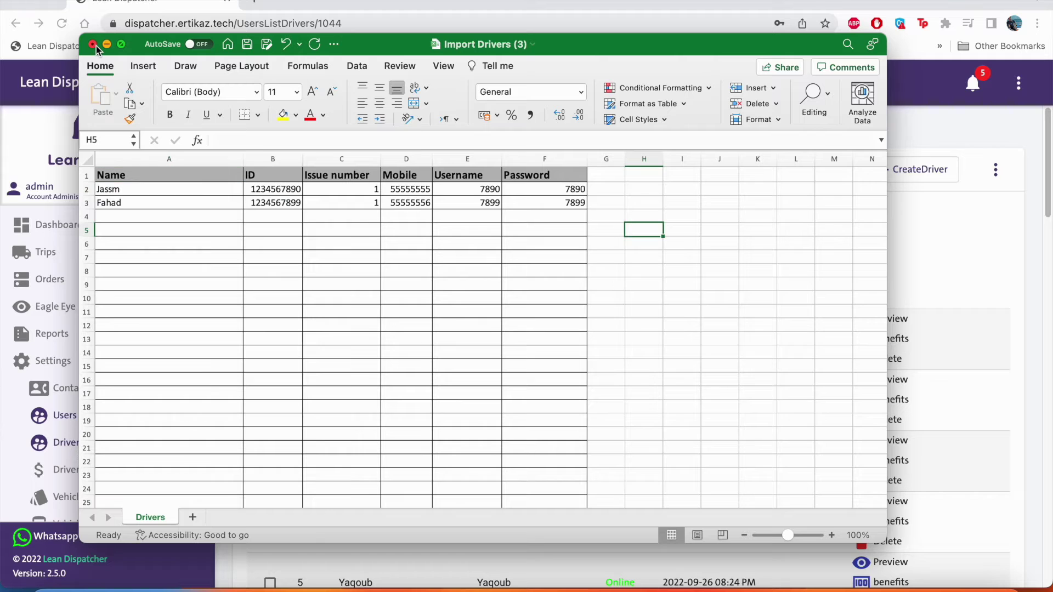
left_click(94, 44)
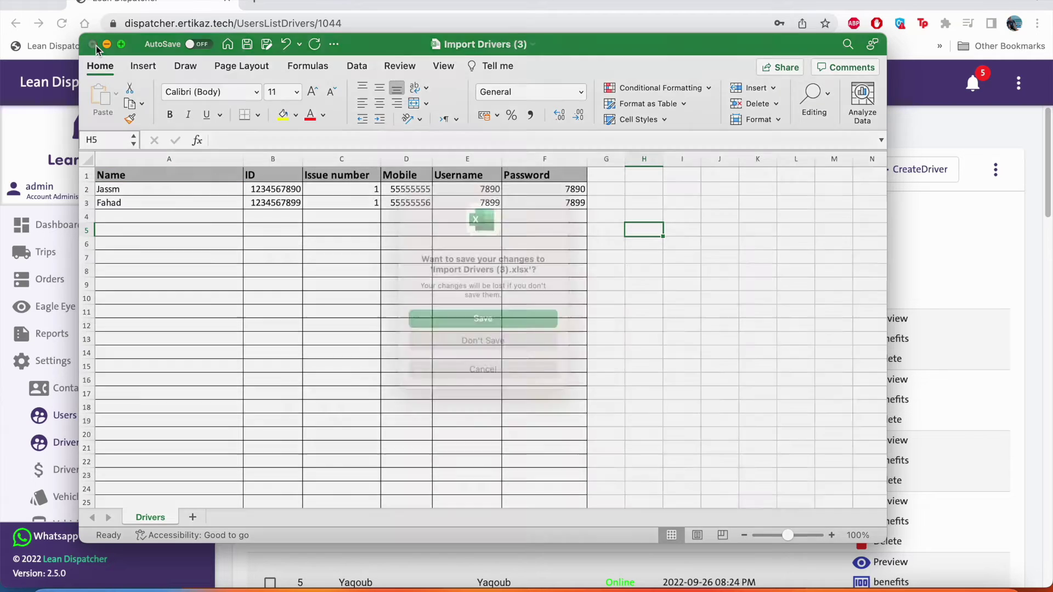
left_click(484, 318)
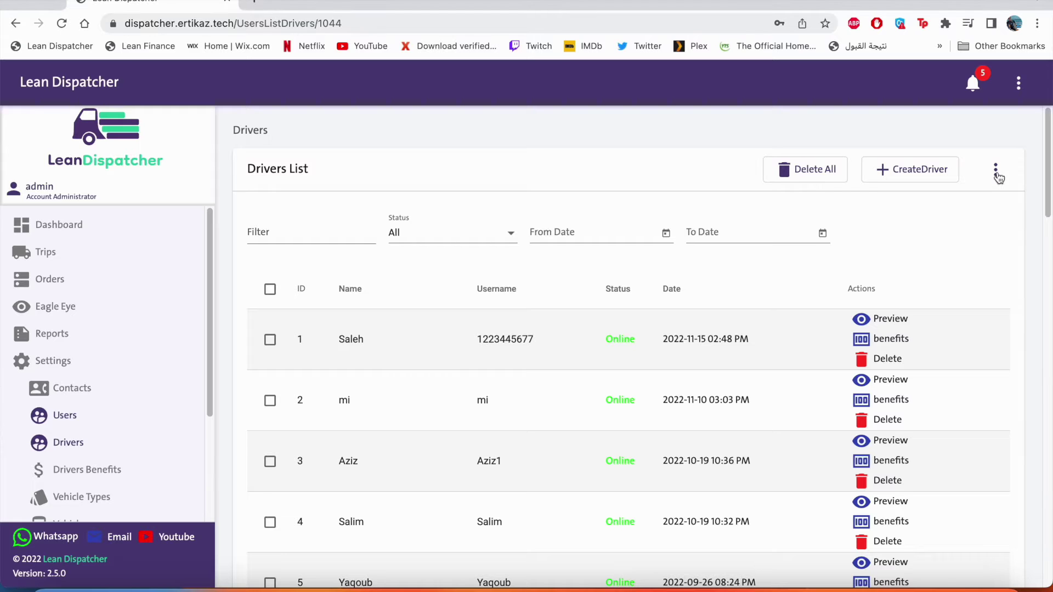
Step: Import drivers from the ImportDrivers Excel file on the Desktop
left_click(996, 172)
left_click(949, 206)
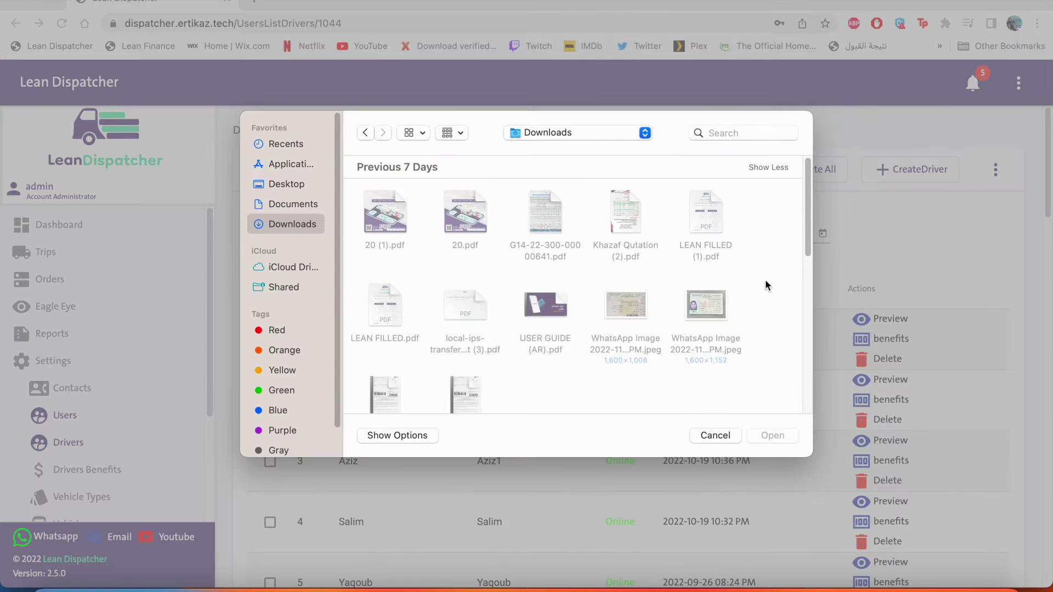
left_click(284, 178)
left_click(463, 211)
left_click(774, 435)
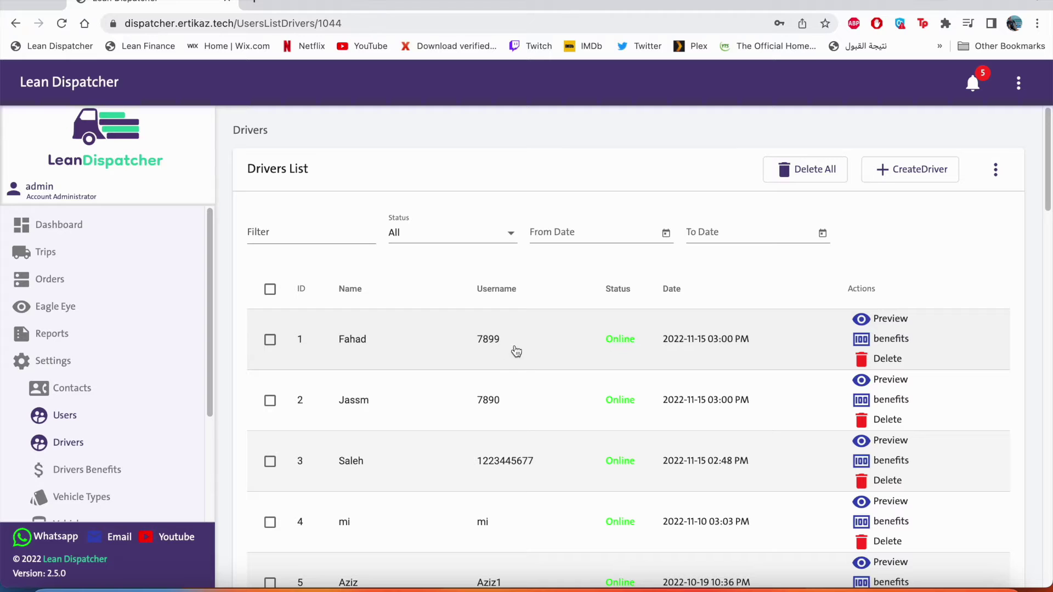
Step: Delete both imported drivers from the list, confirming the first deletion
left_click(871, 362)
left_click(555, 340)
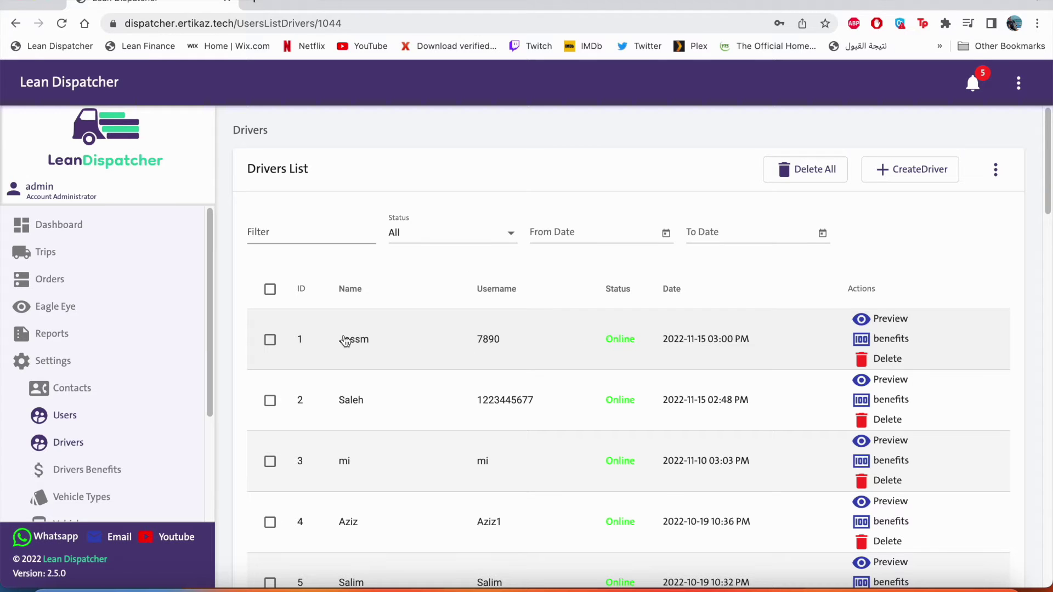
left_click(270, 339)
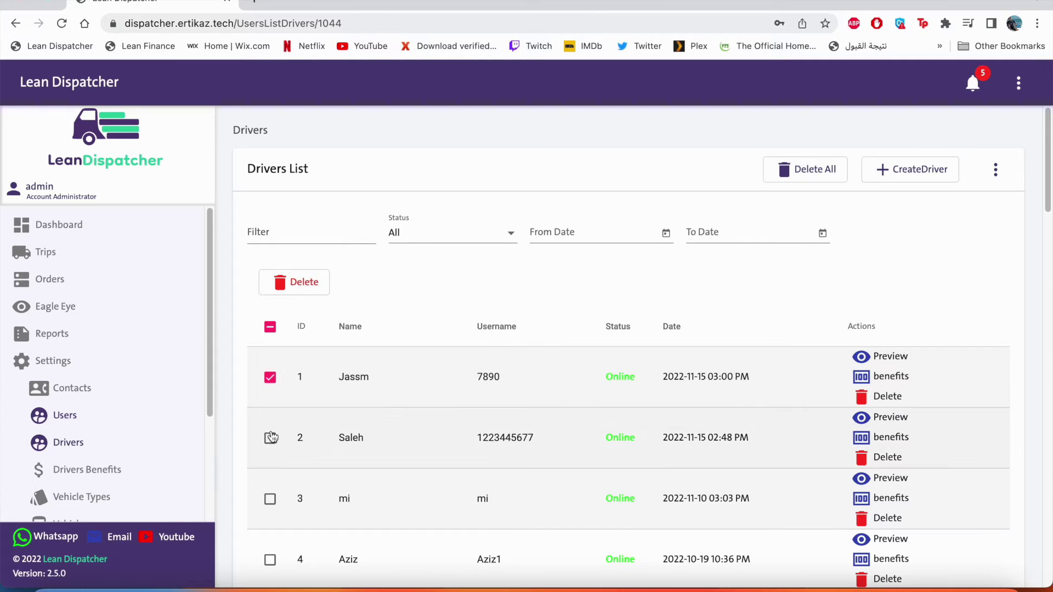
left_click(269, 438)
left_click(315, 291)
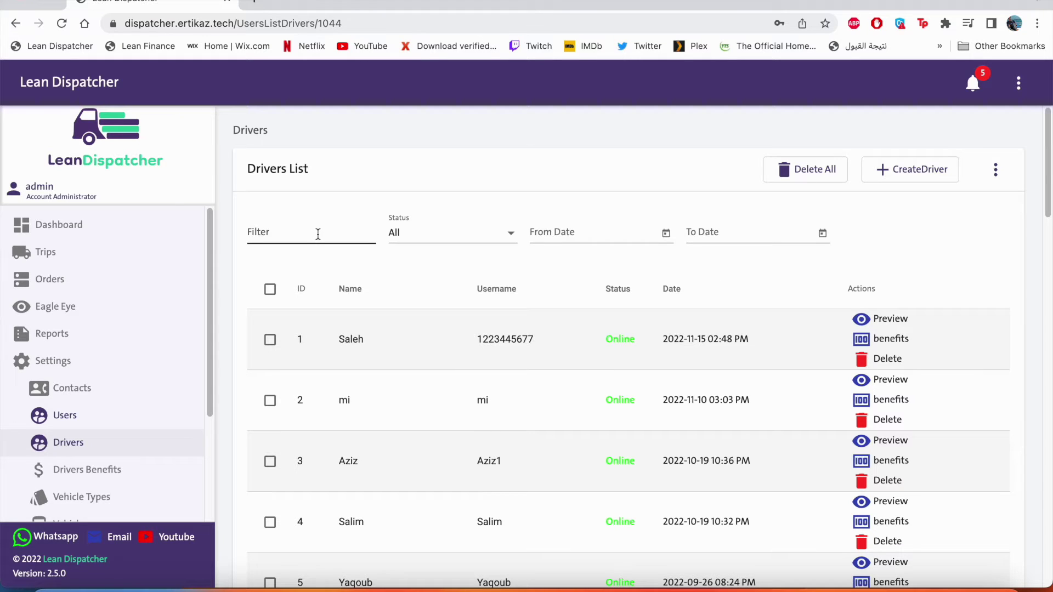
Step: Filter the drivers by the driver's name with status All, and open the matching profile
left_click(318, 234)
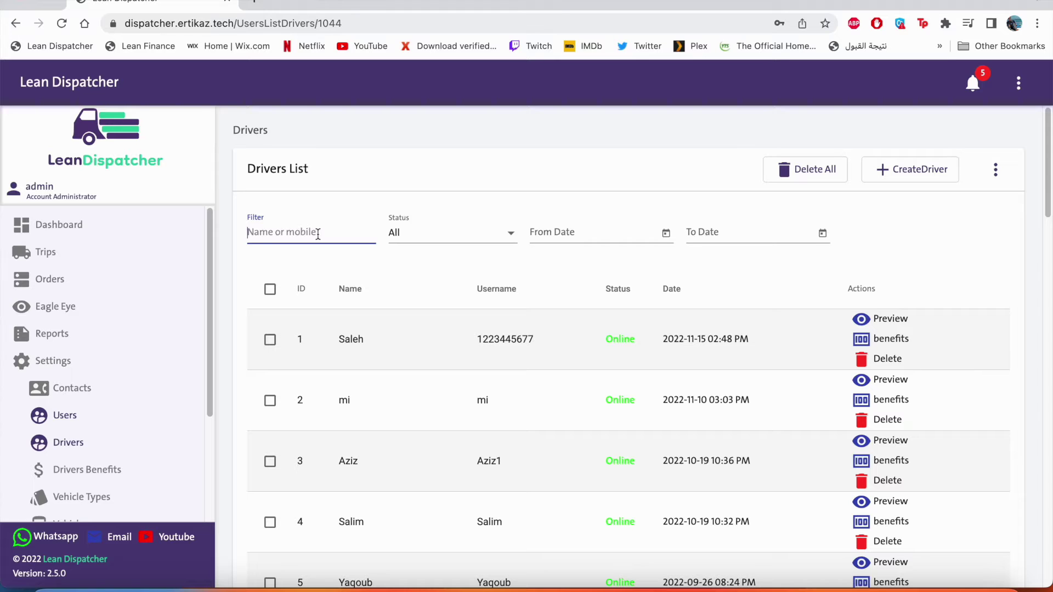
type("you")
left_click(424, 234)
left_click(551, 234)
type("sef")
left_click(562, 362)
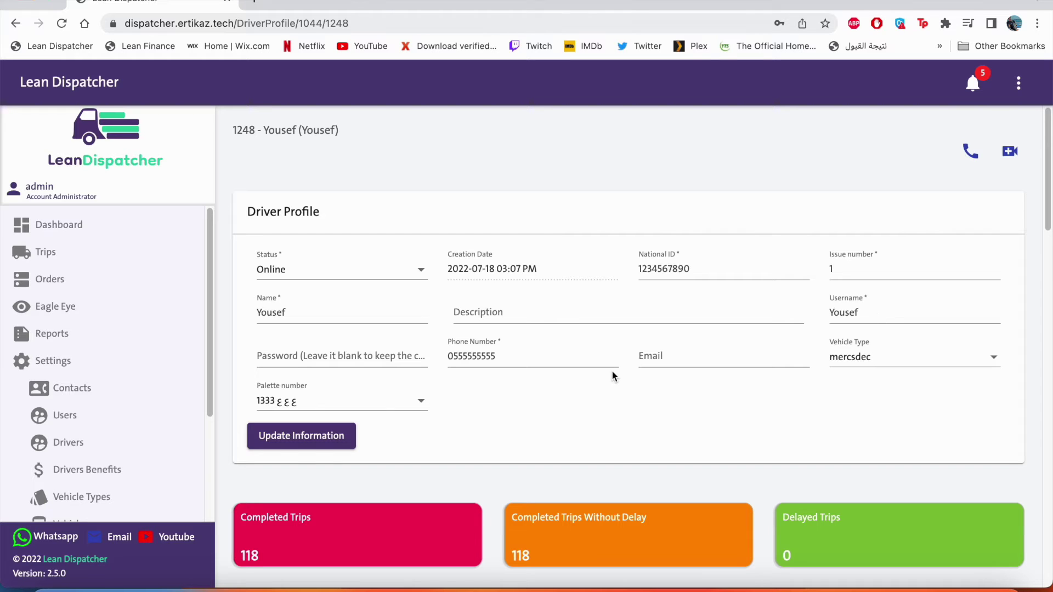
Step: Read the Completed Trips chart: 16 trips in July and 42 in October
scroll(613, 373, "down", 7)
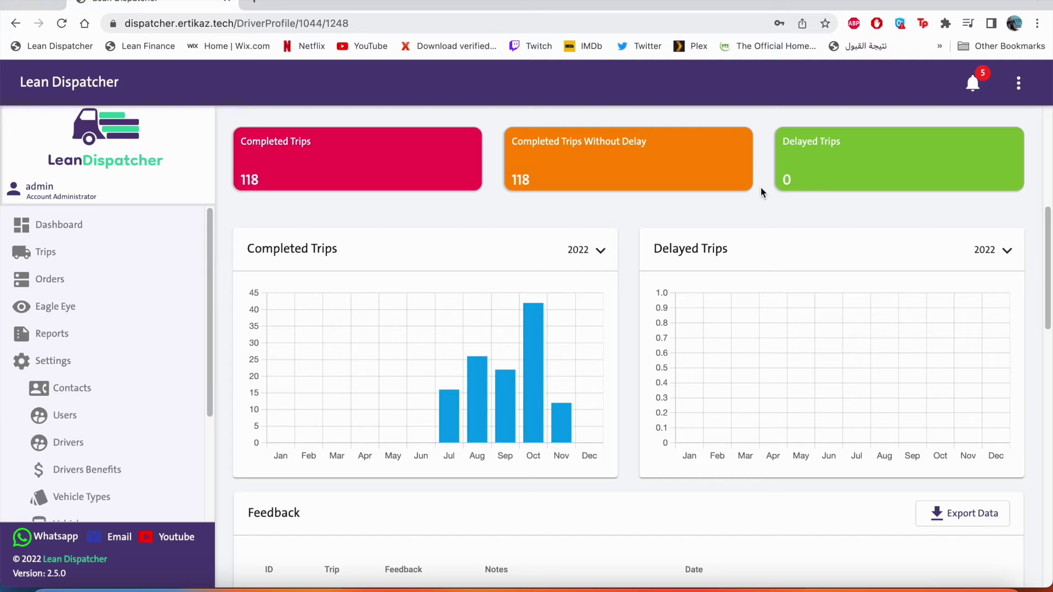
mouse_move(450, 415)
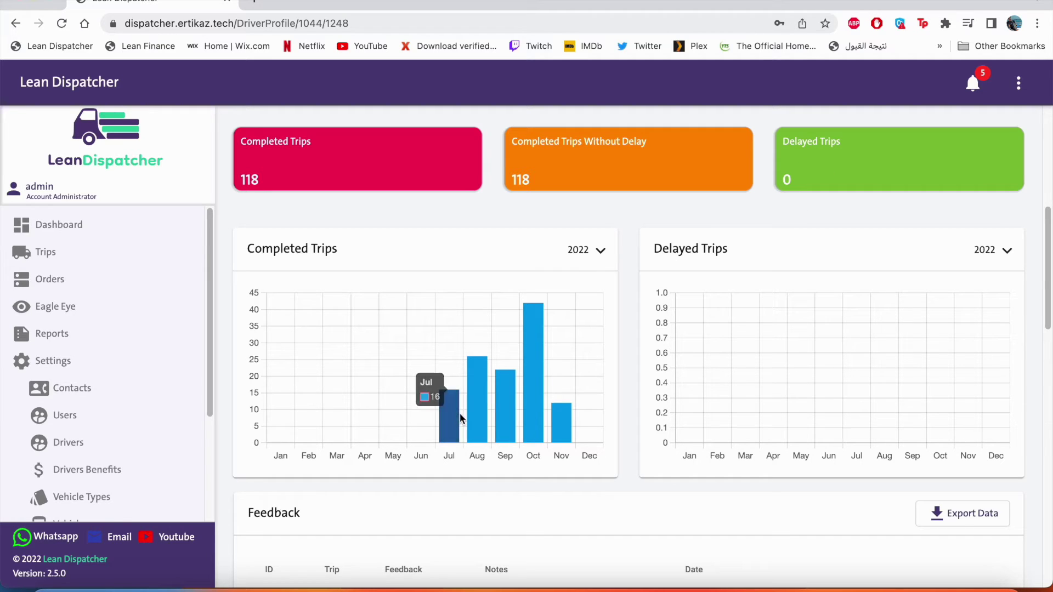
mouse_move(532, 417)
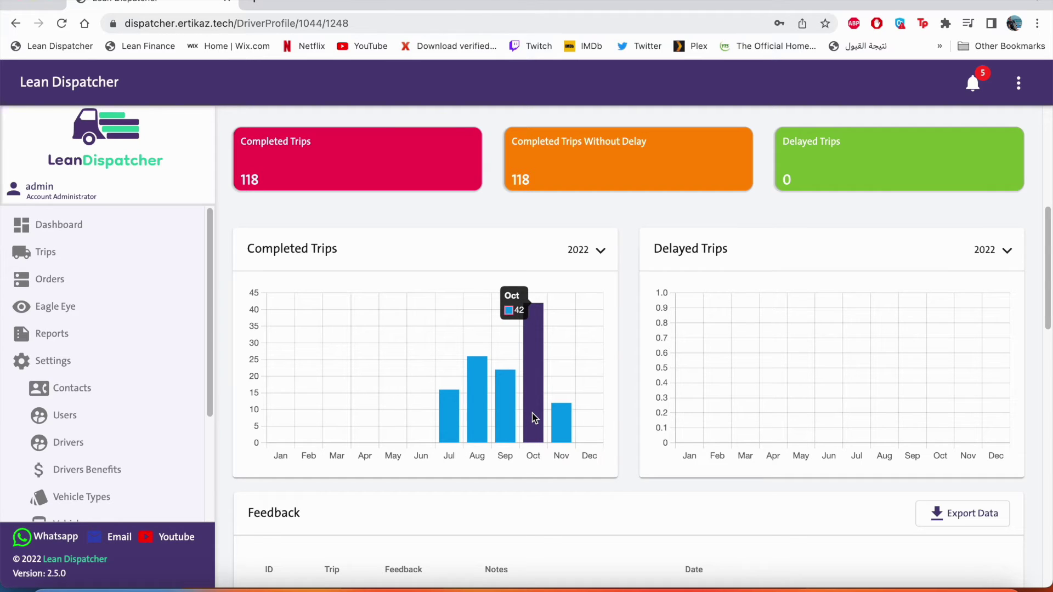
scroll(535, 417, "down", 5)
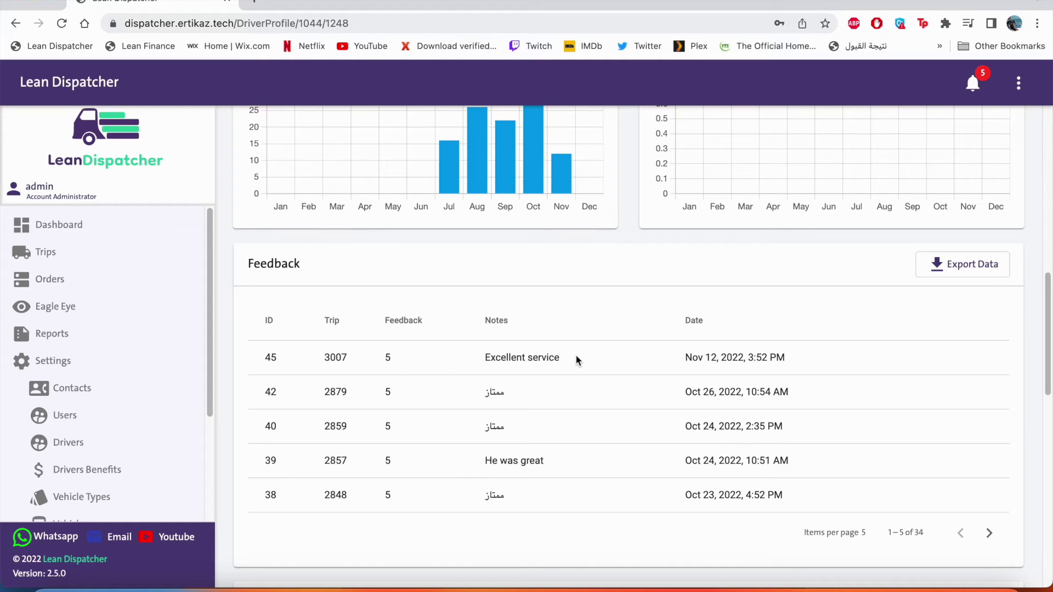
Step: Export the driver's feedback to Excel and check the notes and dates in the Trip feedback sheet
left_click(950, 279)
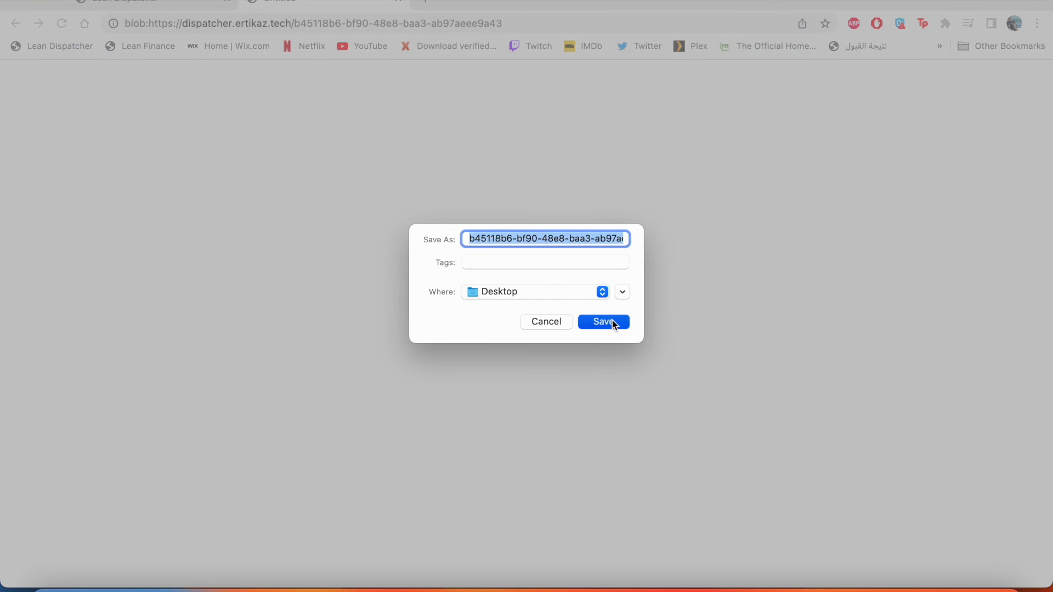
left_click(603, 322)
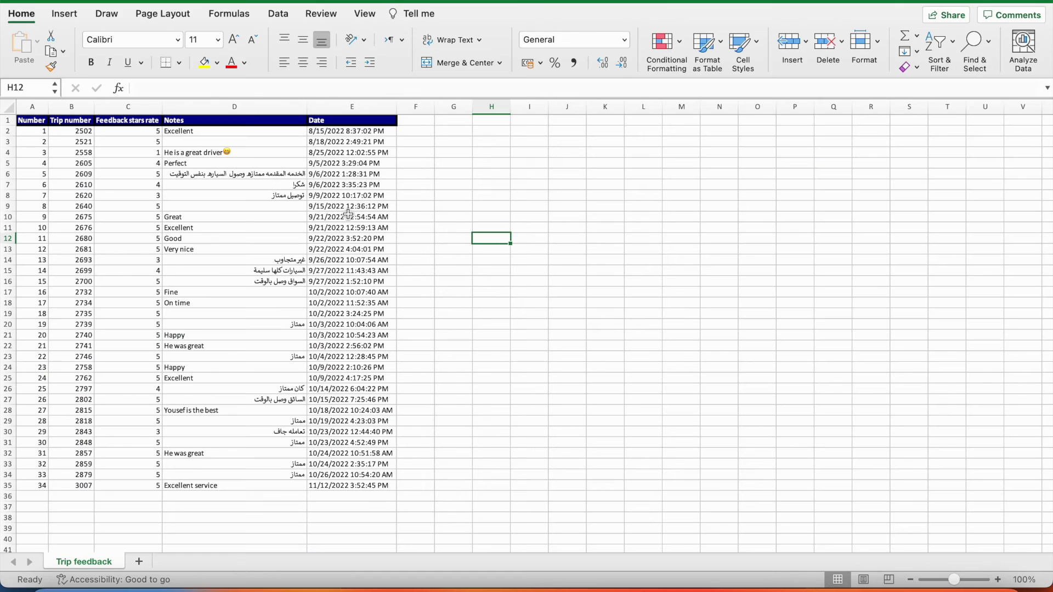
left_click_drag(269, 141, 296, 185)
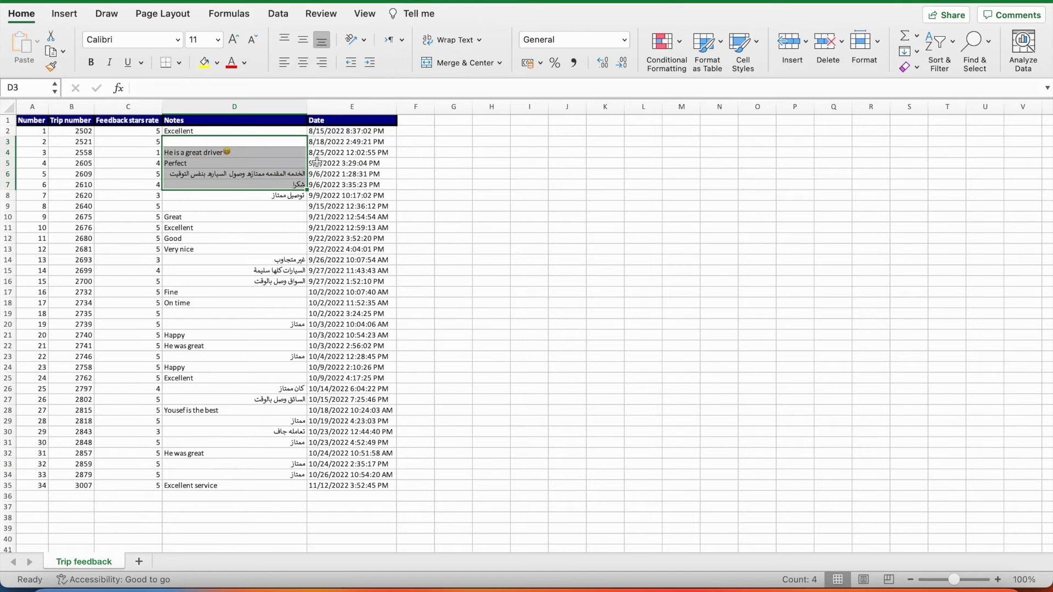
left_click(317, 163)
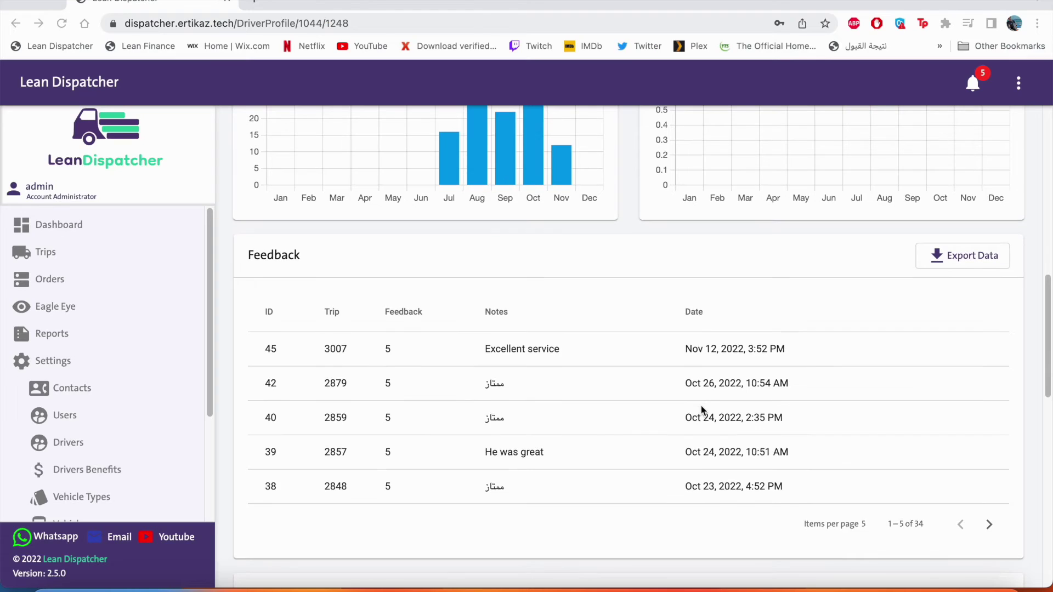
Step: View trip 3008's chat with its shared location and video, then close it and scroll to Driver Note
scroll(705, 405, "down", 7)
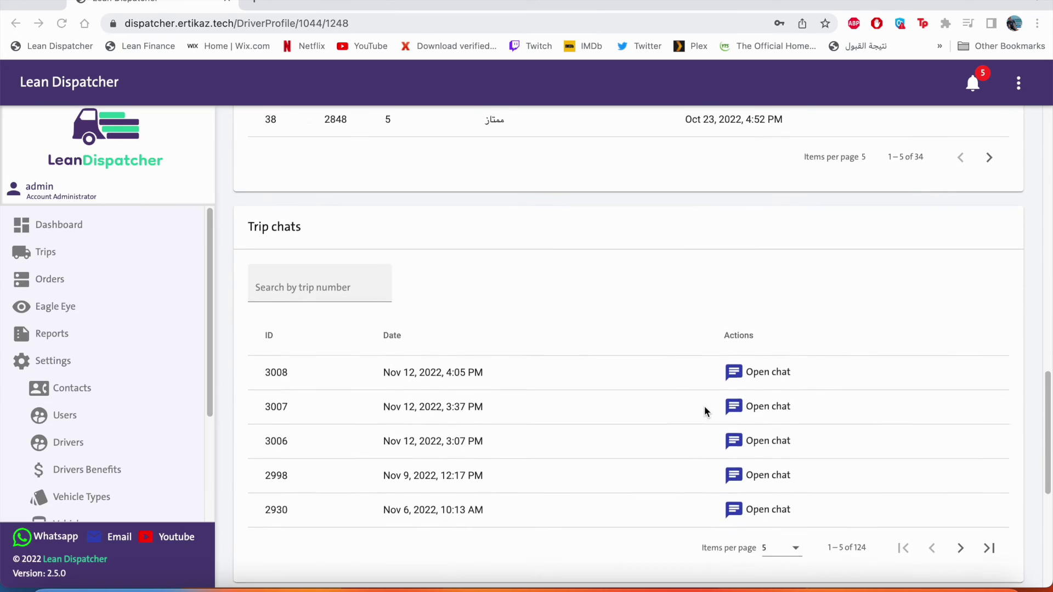
scroll(697, 407, "down", 1)
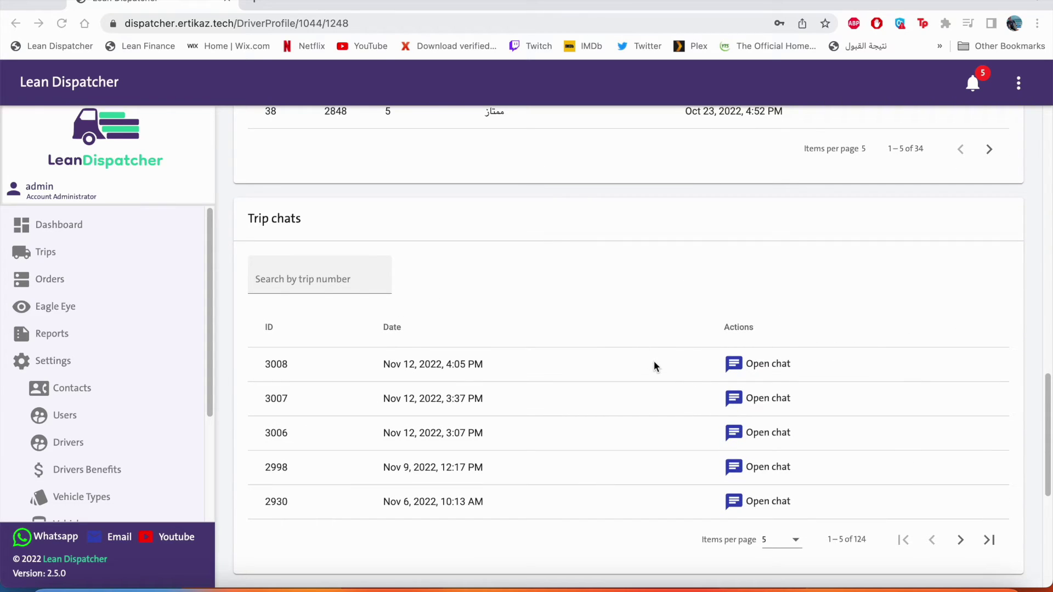
left_click(452, 290)
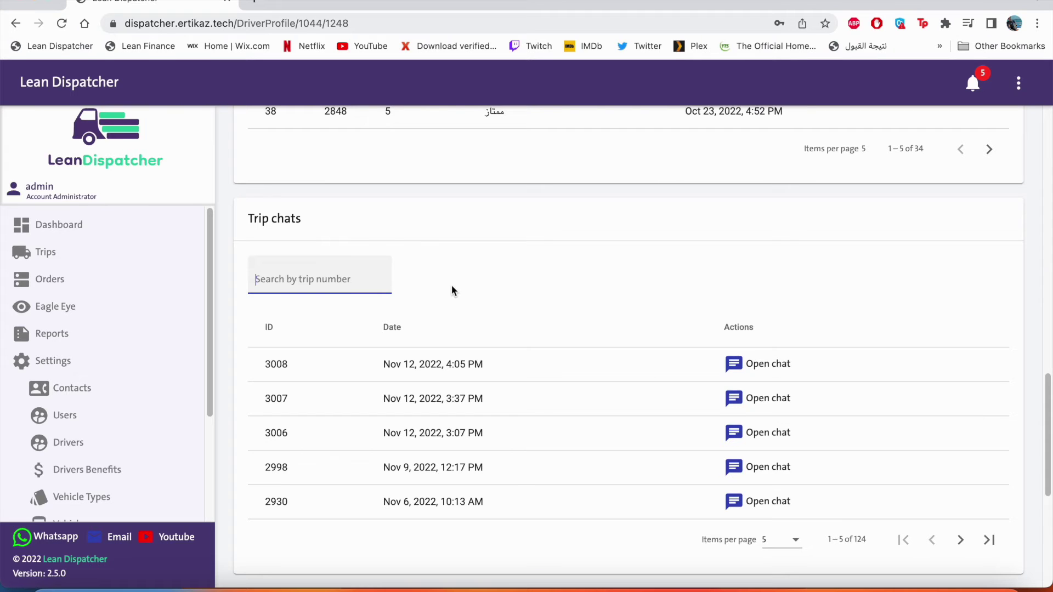
left_click(755, 365)
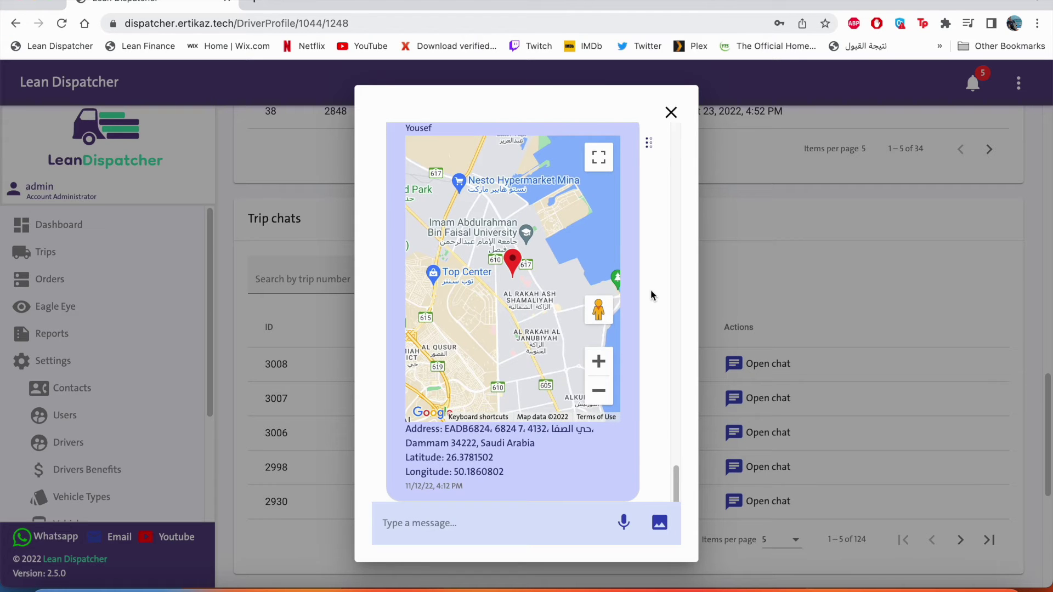
scroll(652, 289, "up", 5)
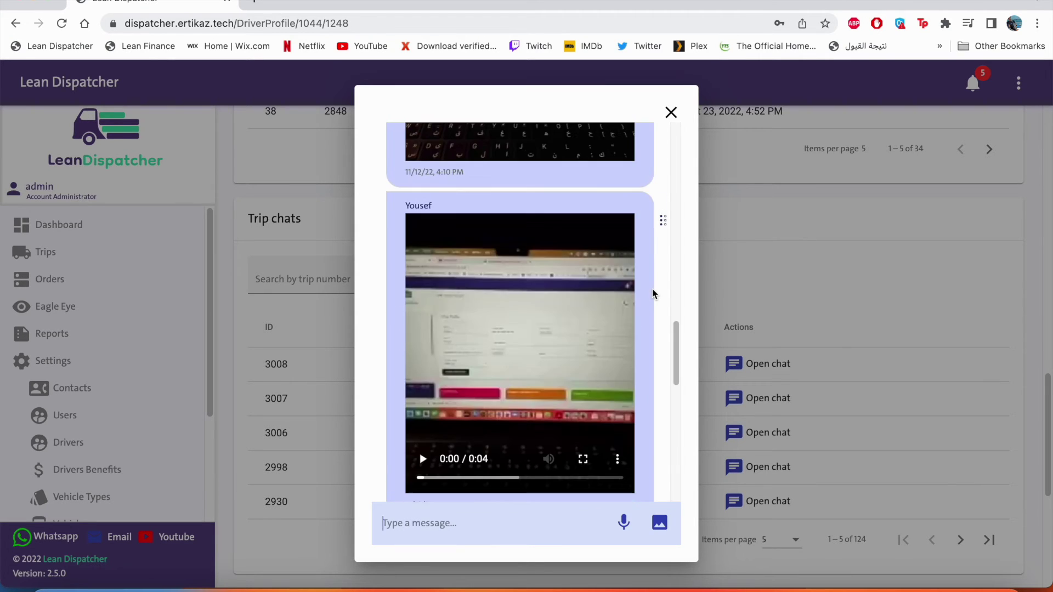
scroll(653, 293, "up", 2)
key("Escape")
scroll(657, 323, "down", 5)
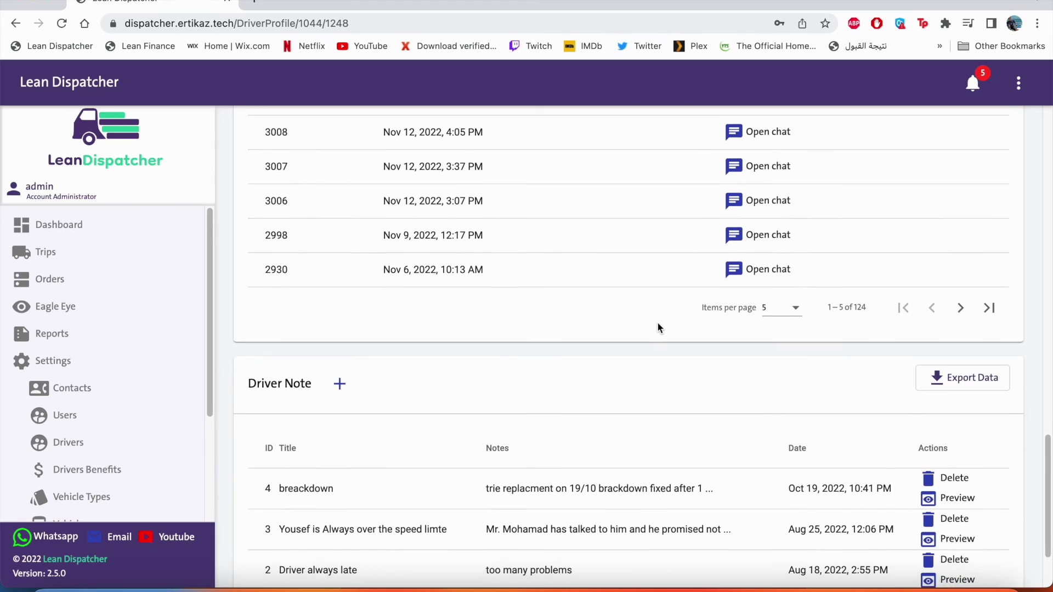
Step: Add driver note 'Trafic Tiket' with the pasted details of a 500 SAR speeding fine
scroll(657, 327, "down", 2)
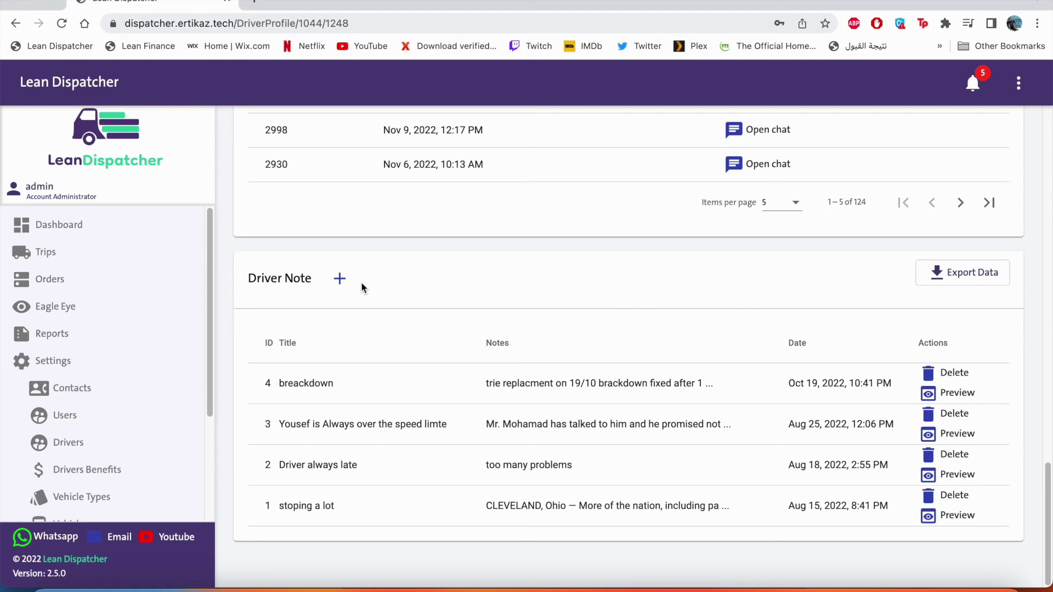
left_click(339, 281)
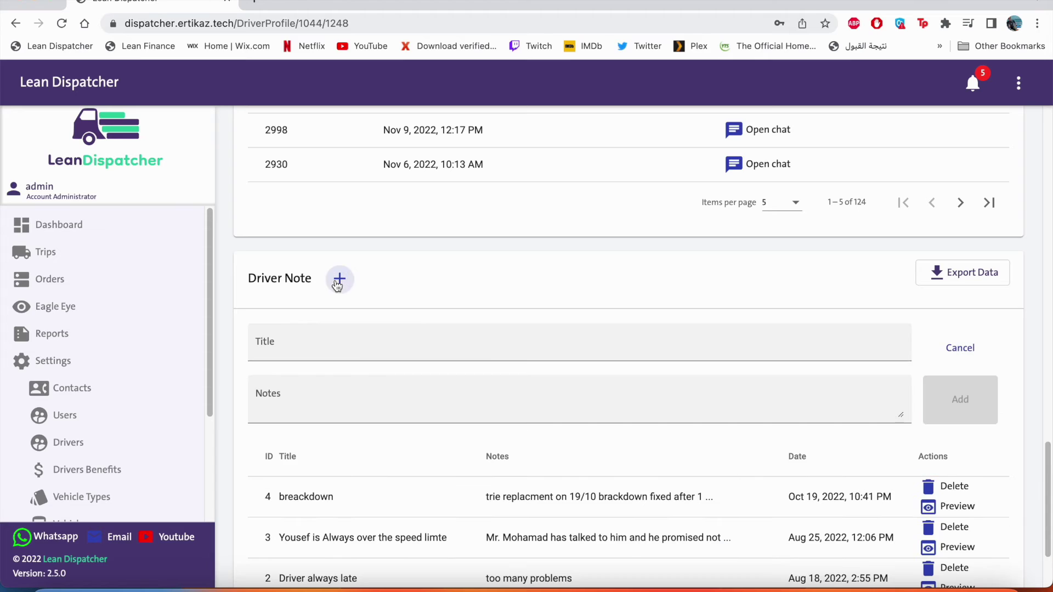
type("Trafic Tiket")
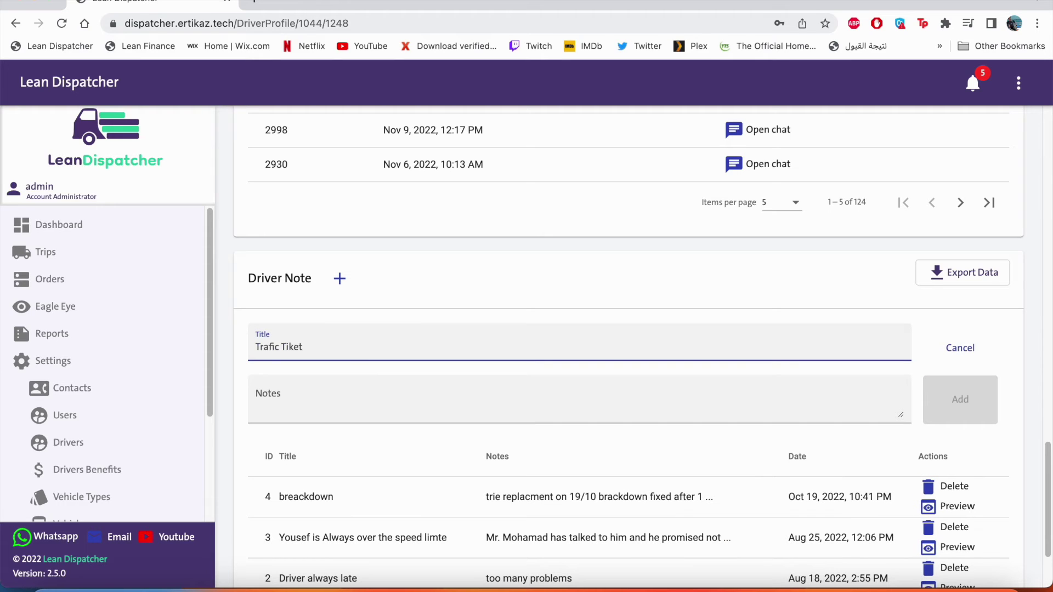
left_click(263, 400)
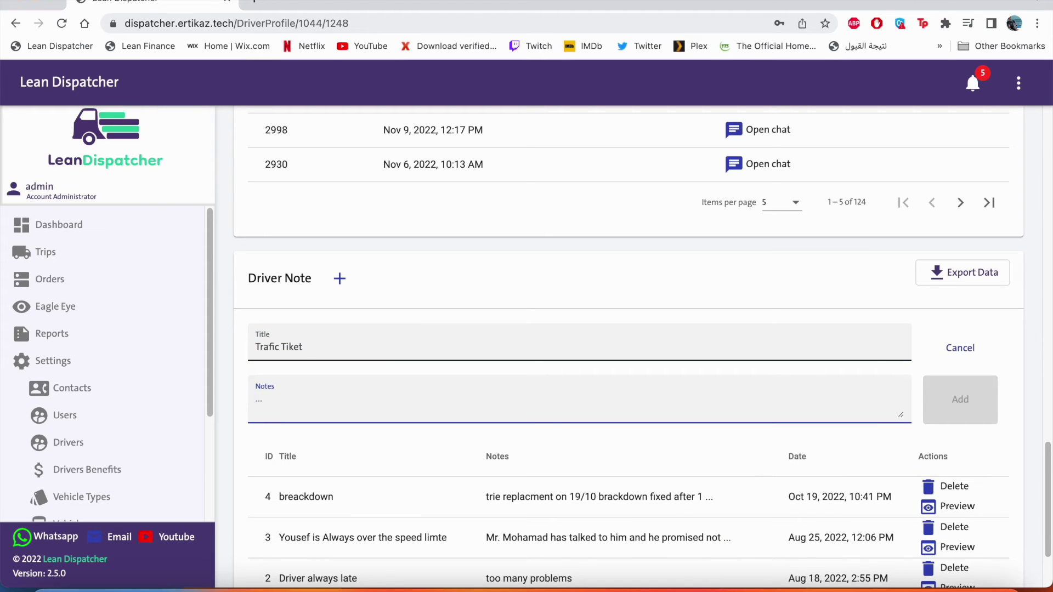
type("Yousef was given a fine for speeding, it was 500 SAR.")
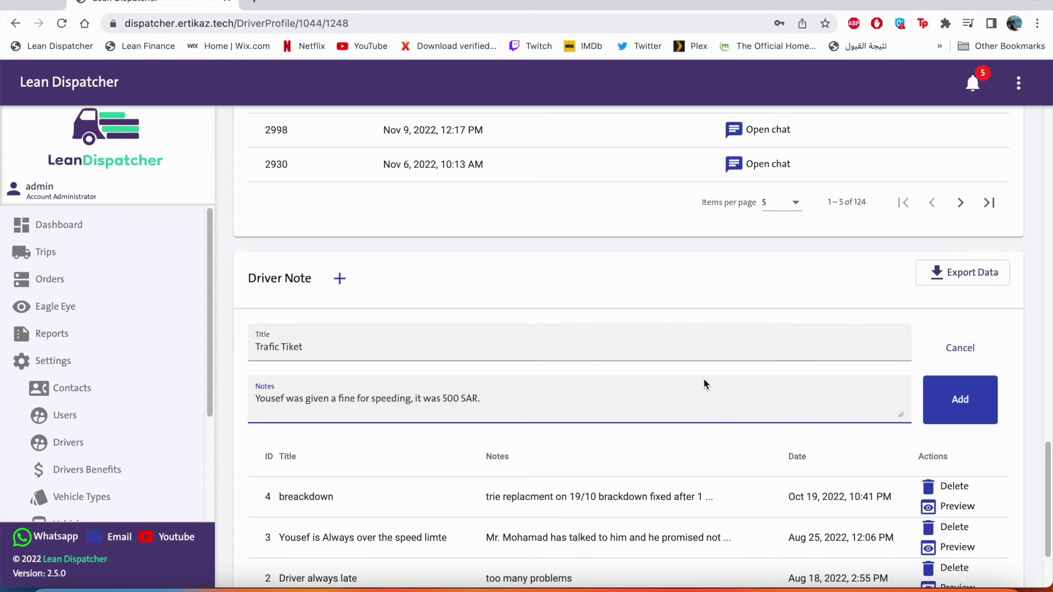
left_click(960, 406)
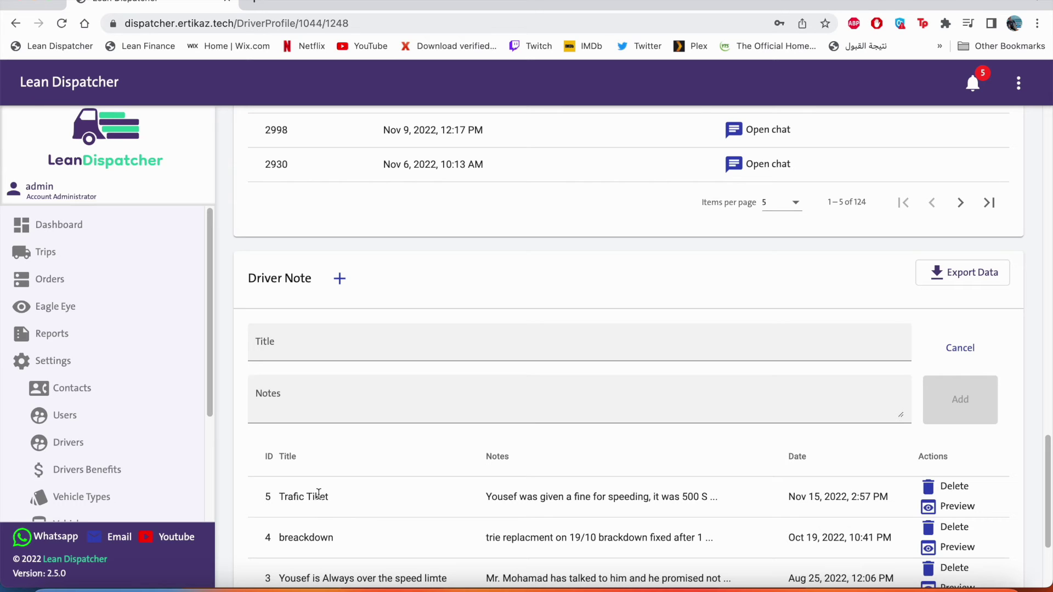
Step: Append a paragraph to the Trafic Tiket note saying the driver understood and the fine comes from his salary, save it, and recheck it
left_click(931, 508)
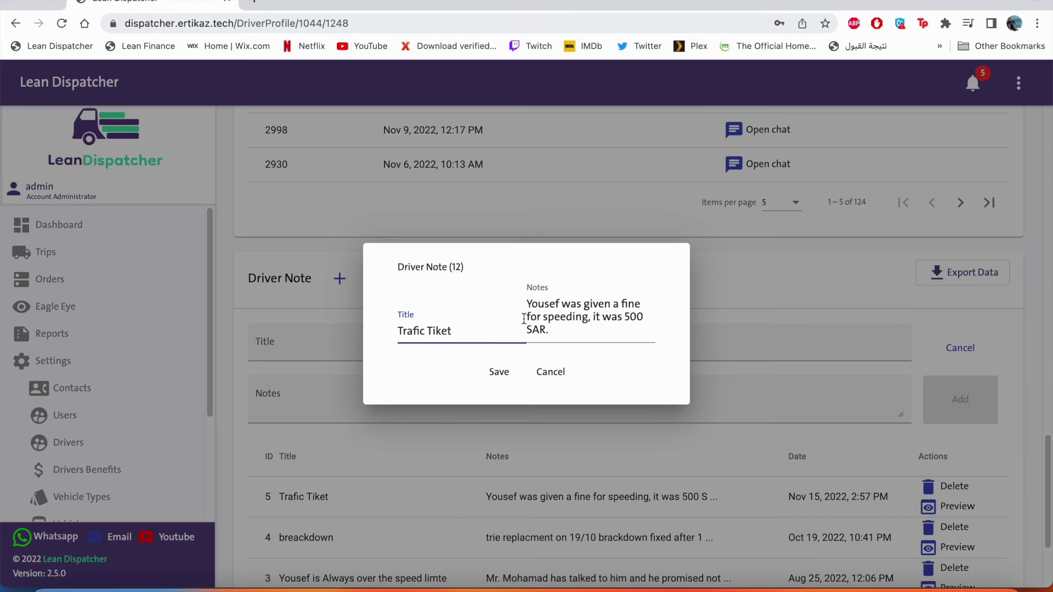
left_click(564, 336)
type("Yousef was spoken to and he understand his mistake and that it will be cut from his salry.")
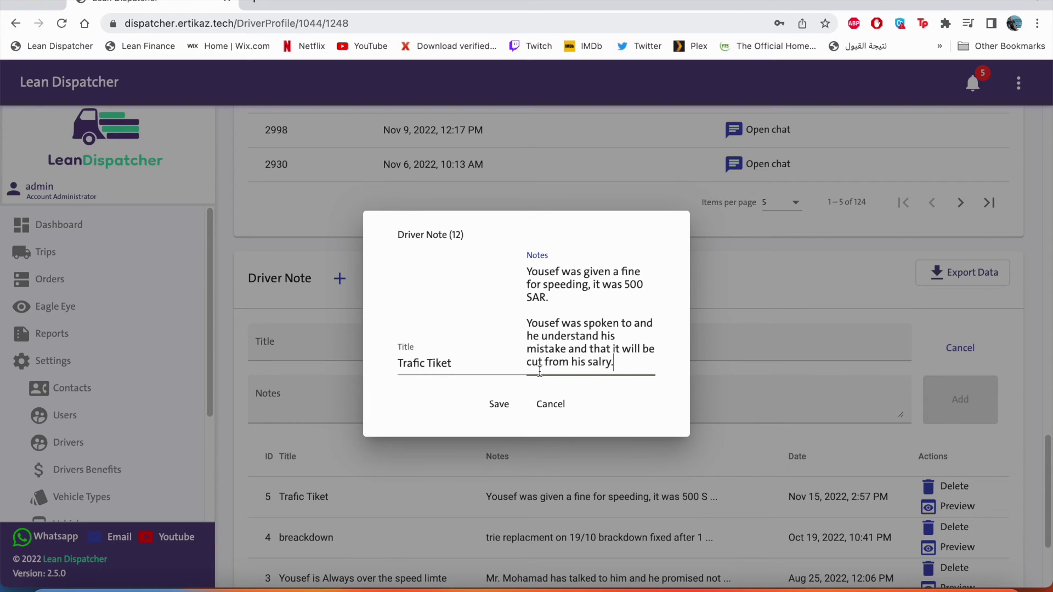
left_click(511, 411)
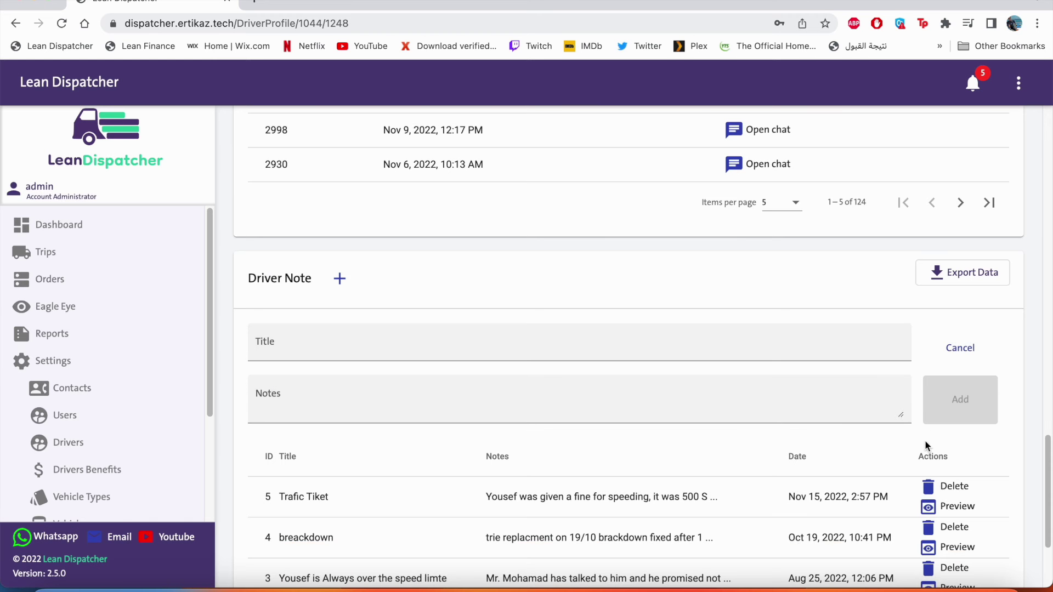
left_click(932, 510)
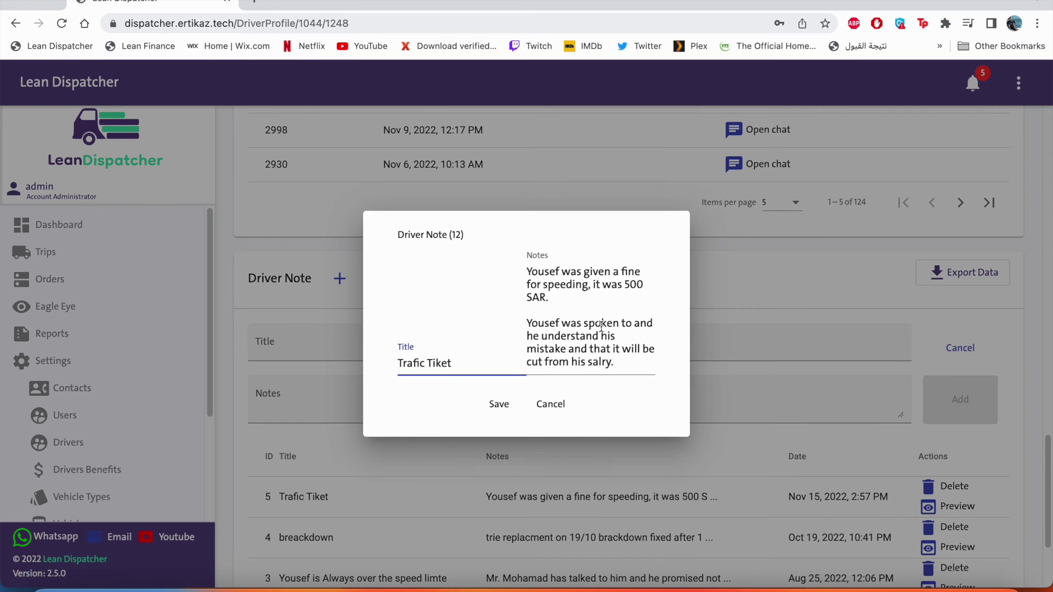
left_click(498, 404)
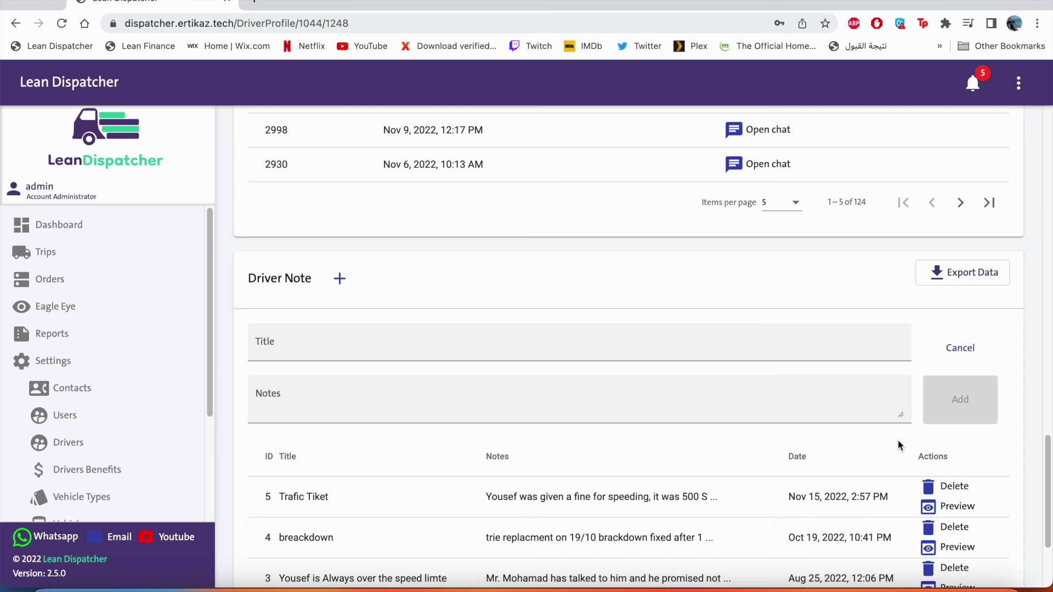
Step: Delete the Trafic Tiket note and go back to the Drivers List filtered by "you"
left_click(932, 487)
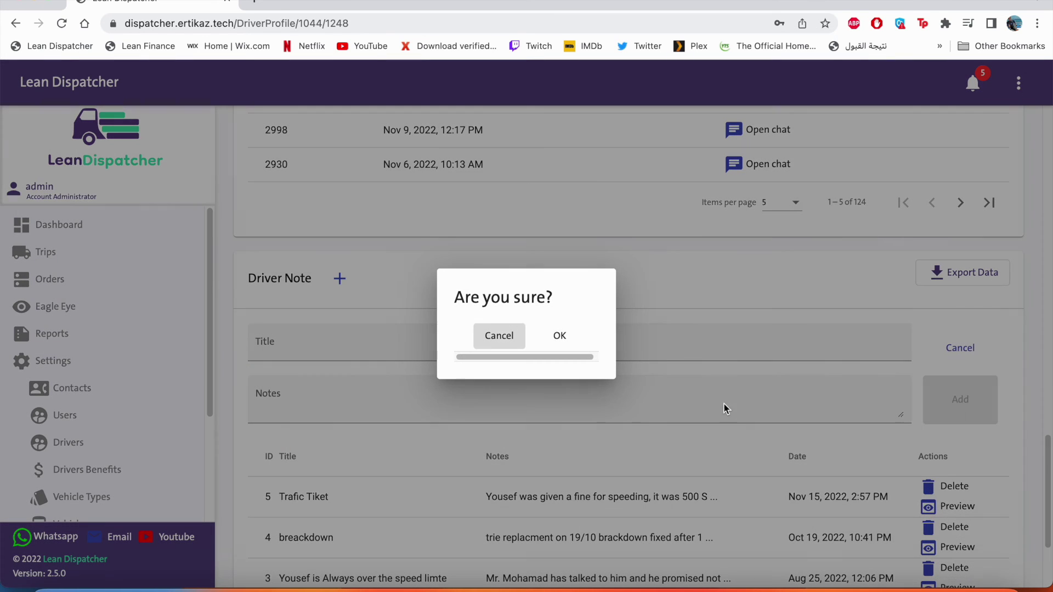
left_click(559, 335)
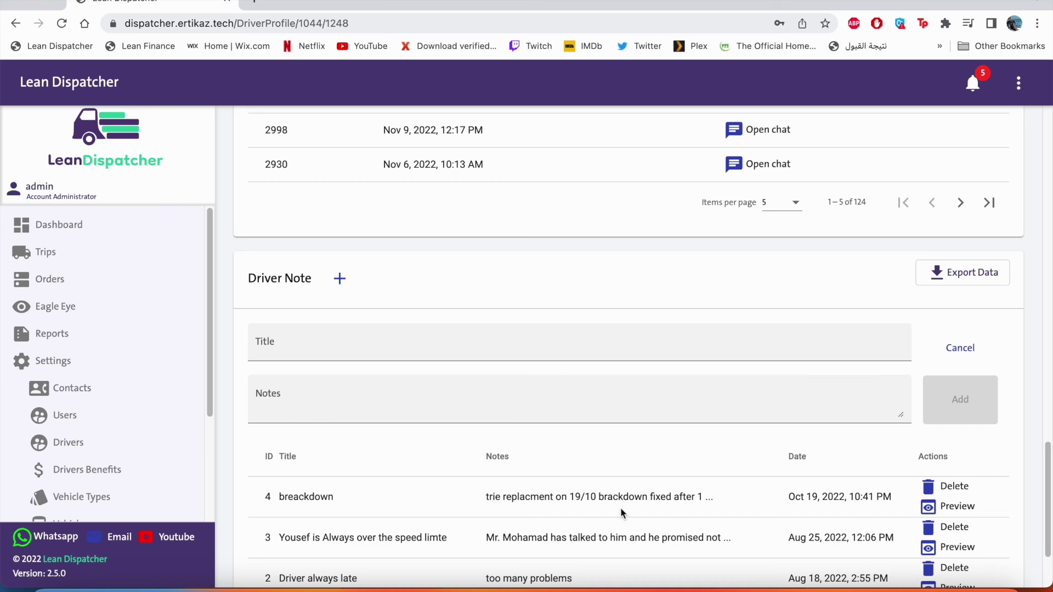
scroll(604, 386, "left", 5)
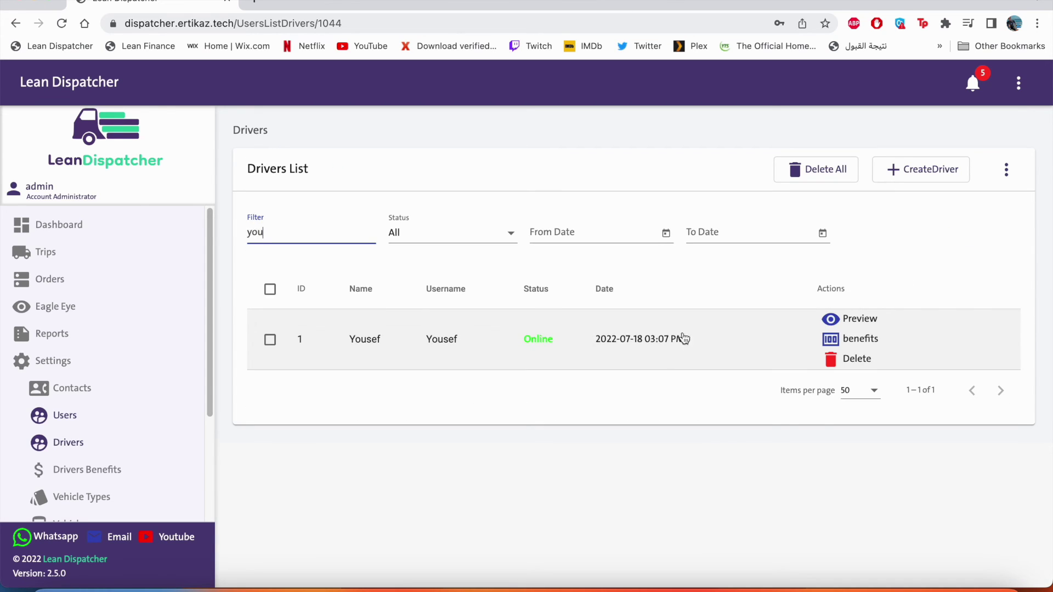
Step: Open the filtered driver's benefits page listing three 100 benefits, and start attaching a file to benefit 2
left_click(832, 340)
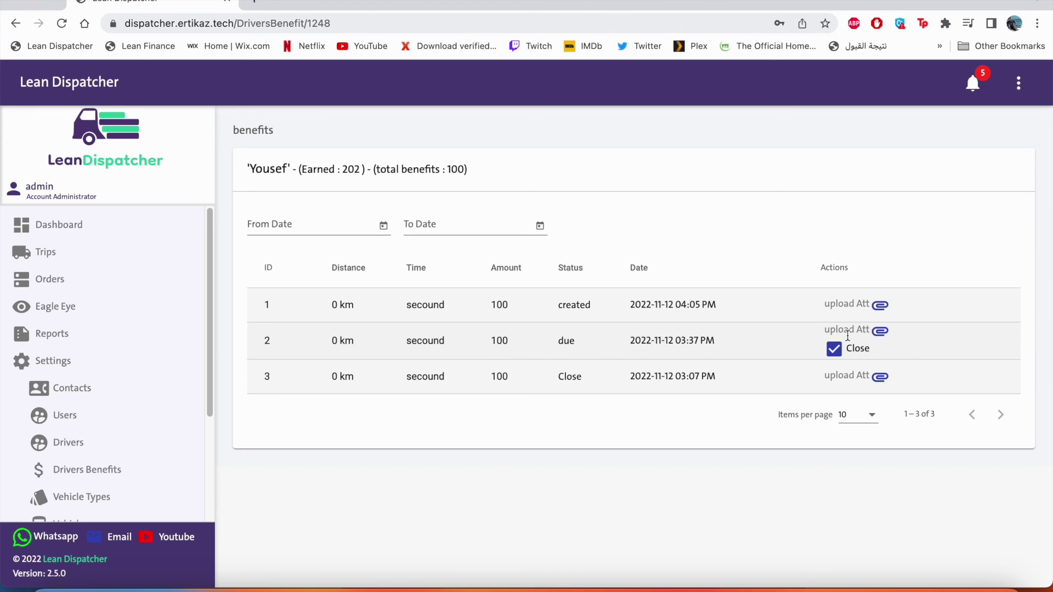
left_click(878, 332)
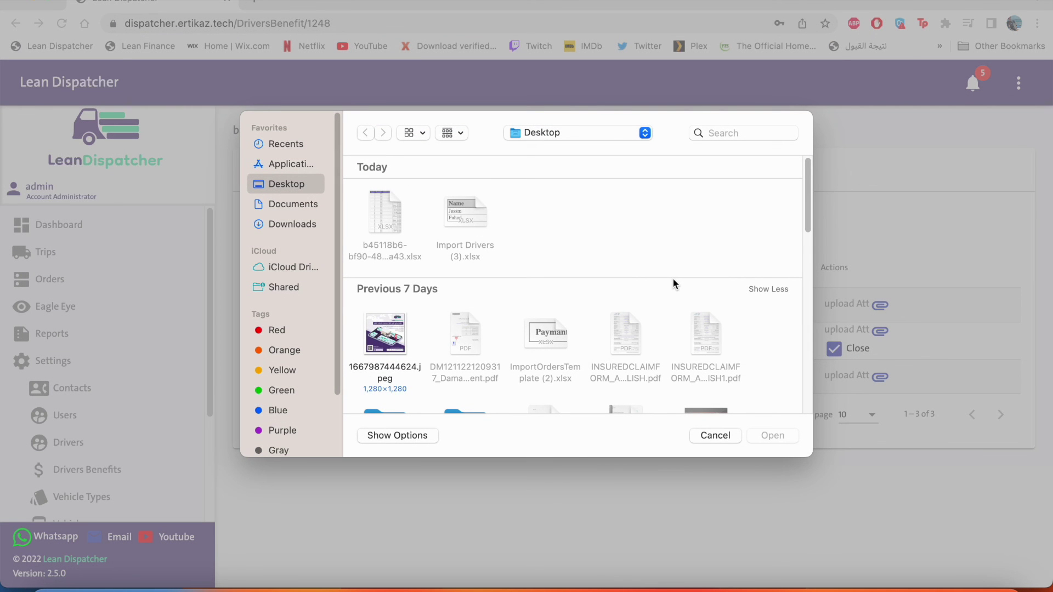
Step: Upload the Desktop jpeg image to benefit 2 and set its status to Close
left_click(385, 334)
left_click(773, 435)
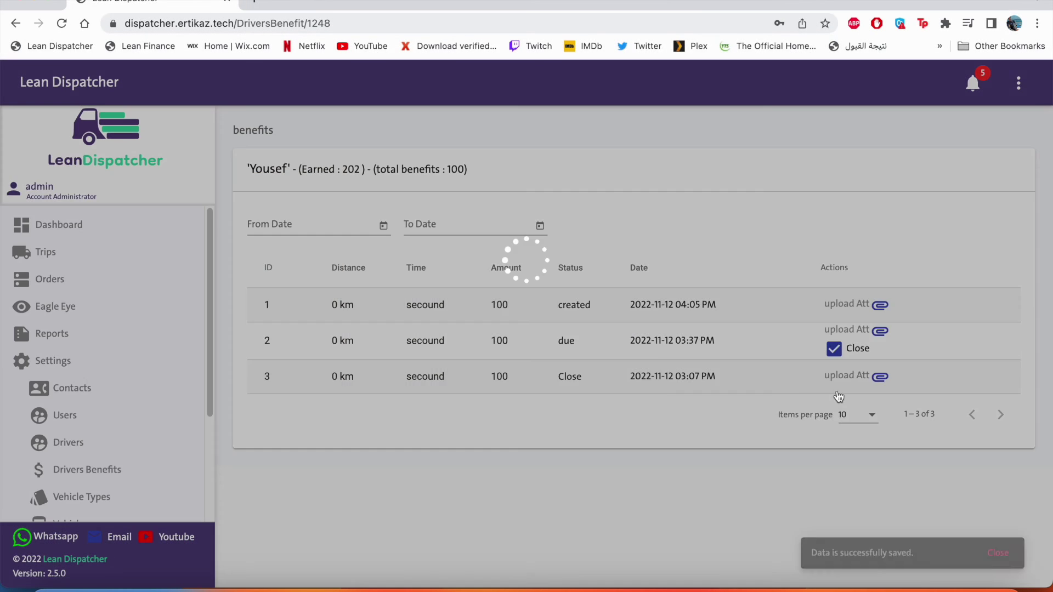
left_click(784, 369)
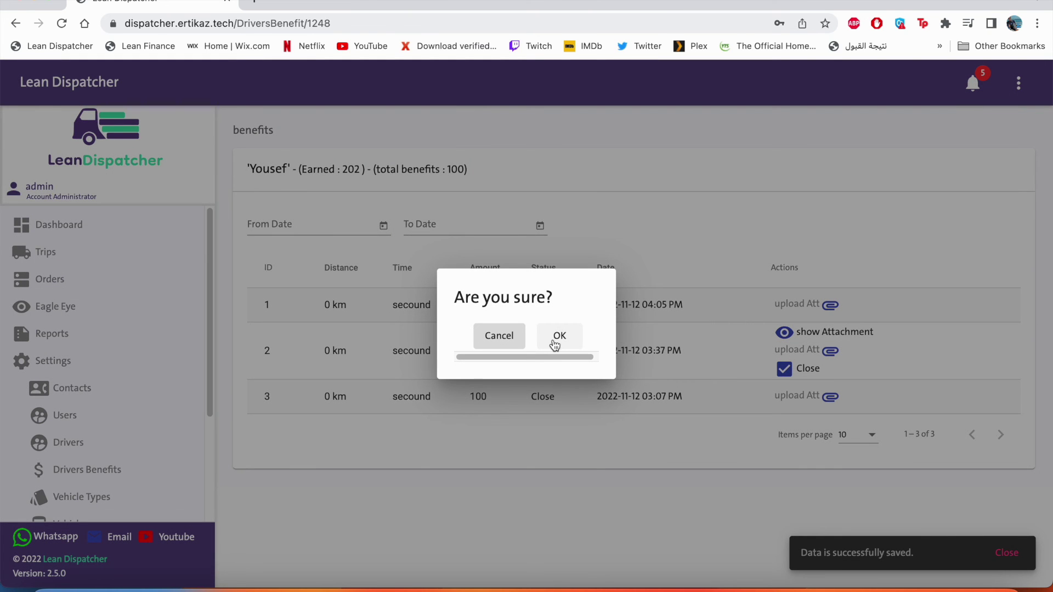
left_click(556, 345)
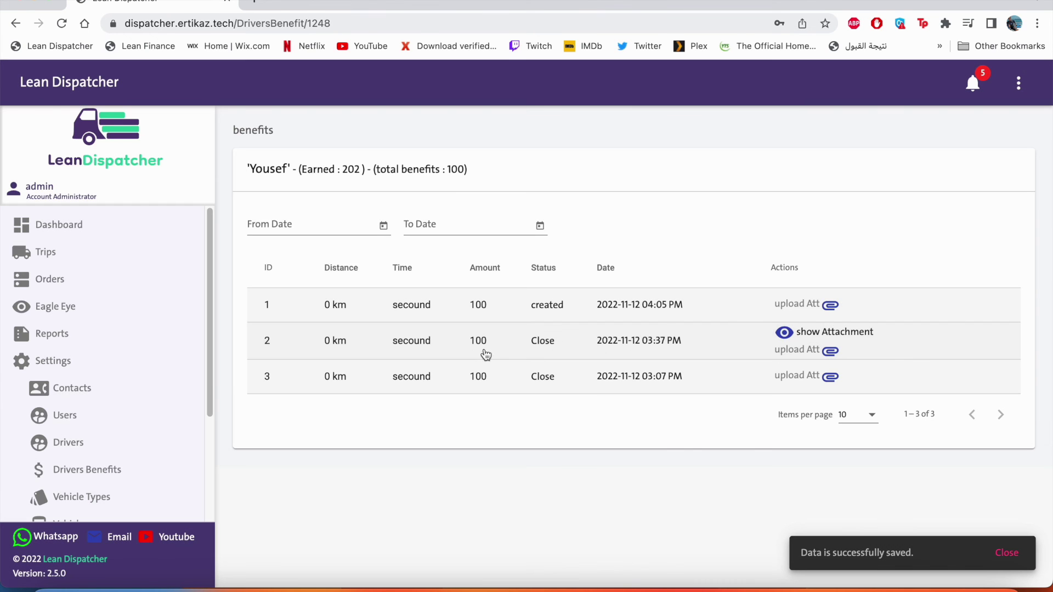